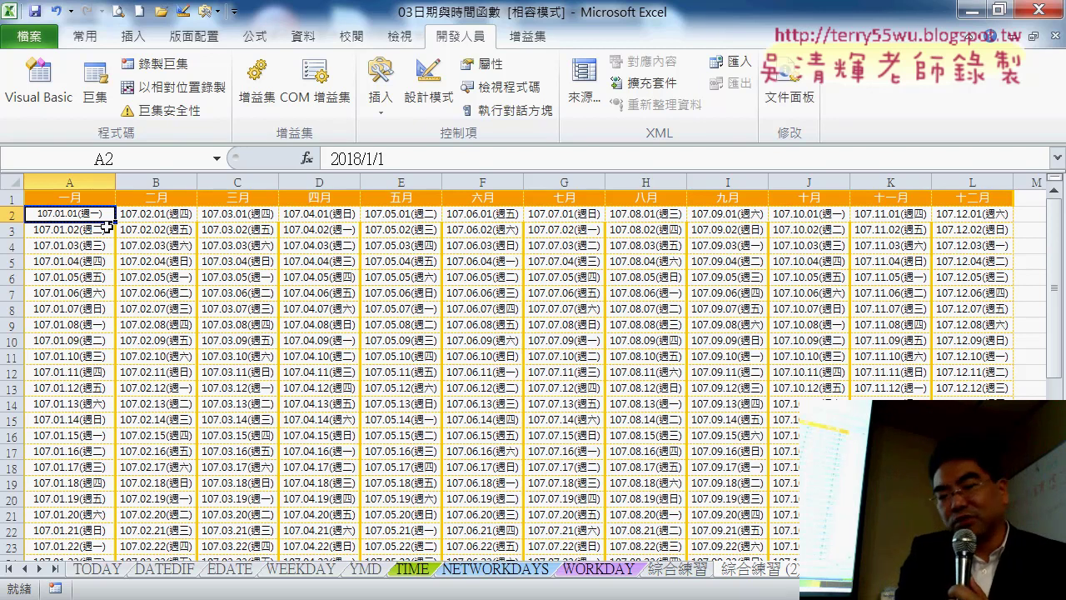
Select the date block A2:L32 across all twelve month columns, then return to the top.
{"action": "key", "text": "ctrl+shift+Right"}
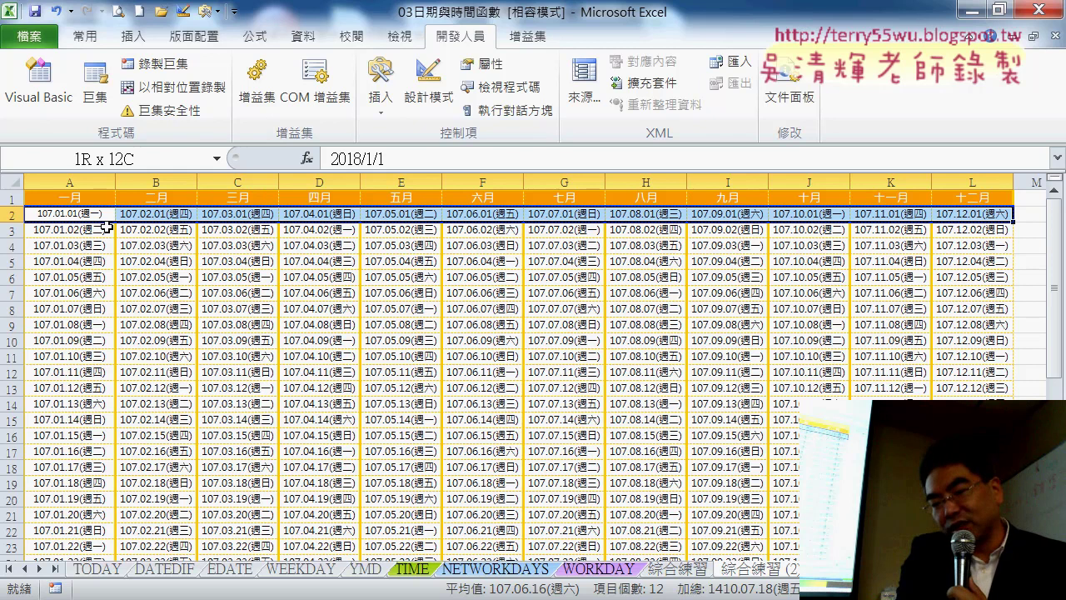
{"action": "key", "text": "ctrl+shift+Down"}
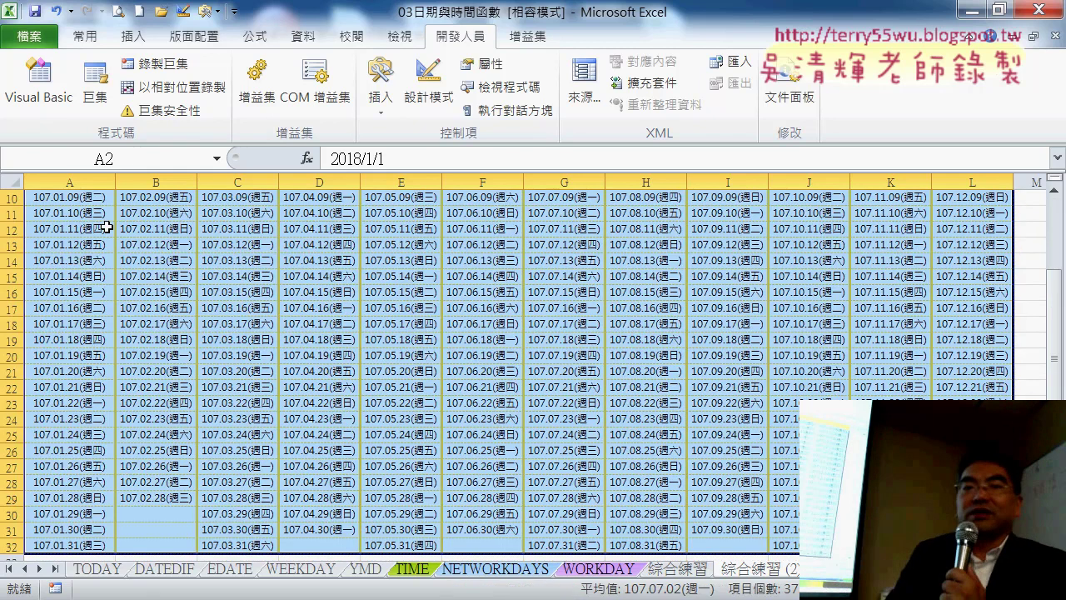
{"action": "scroll", "coordinate": [258, 356], "scroll_direction": "up", "scroll_amount": 3}
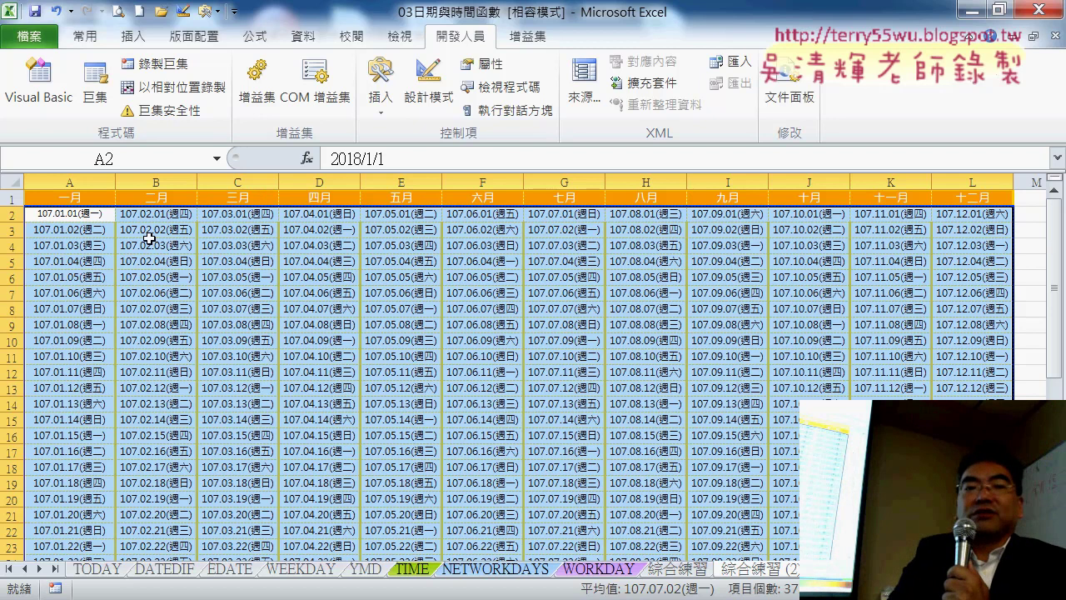
Create a new conditional formatting rule of type 'Use a formula to determine which cells to format'.
{"action": "left_click", "coordinate": [98, 37]}
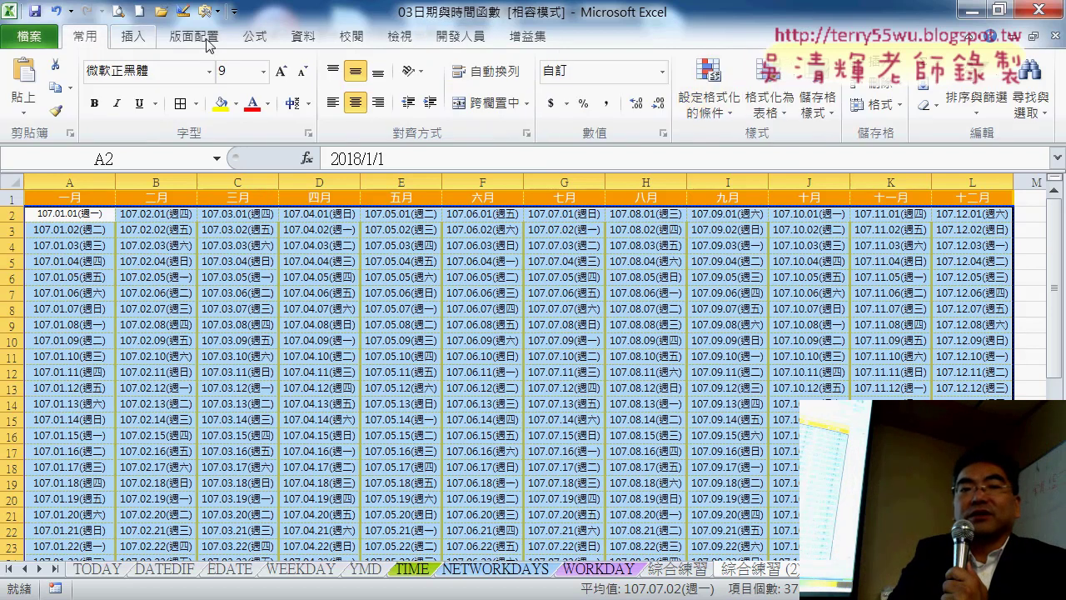
{"action": "left_click", "coordinate": [710, 96]}
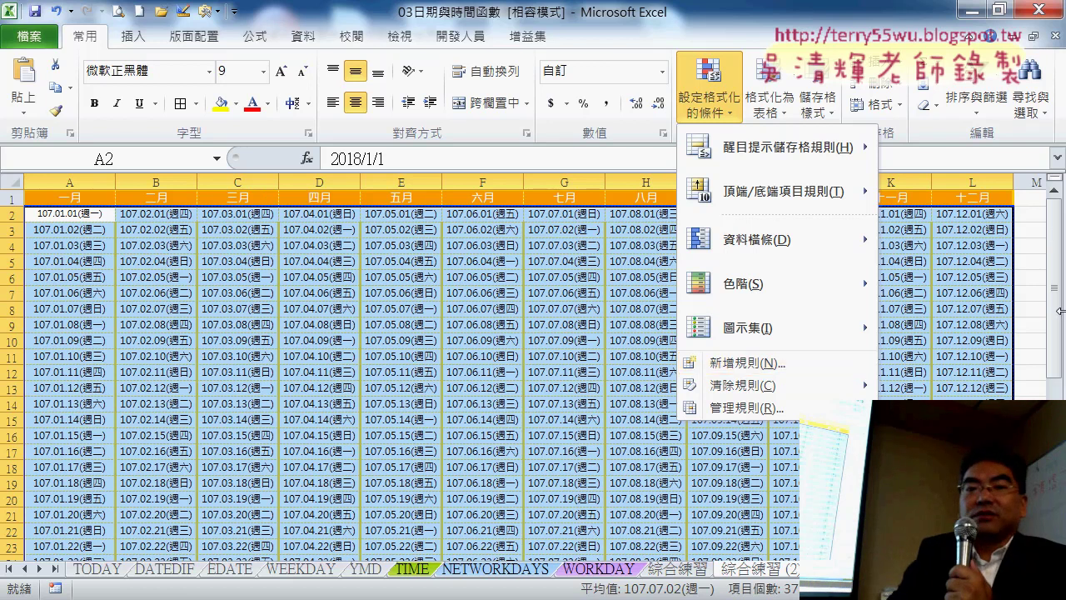
{"action": "left_click", "coordinate": [712, 366]}
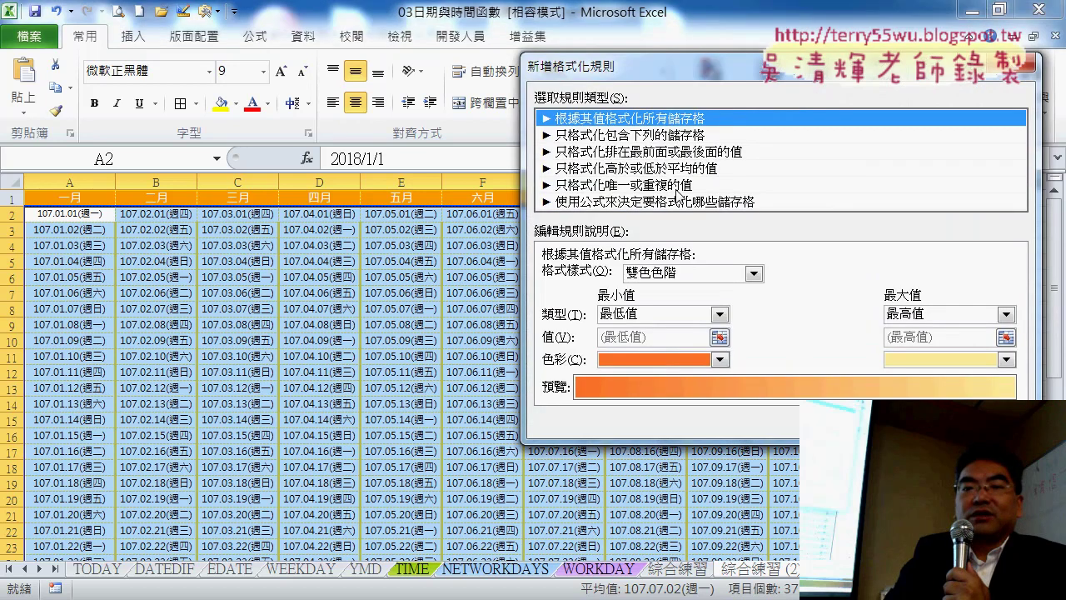
{"action": "left_click_drag", "start_coordinate": [639, 66], "coordinate": [363, 51]}
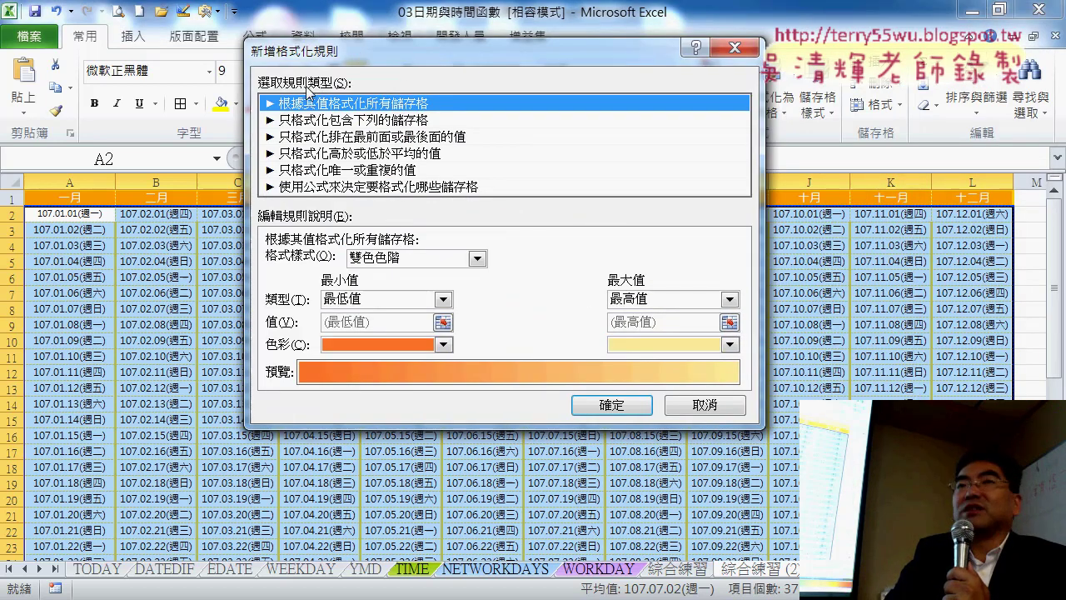
{"action": "left_click_drag", "start_coordinate": [321, 125], "coordinate": [333, 176]}
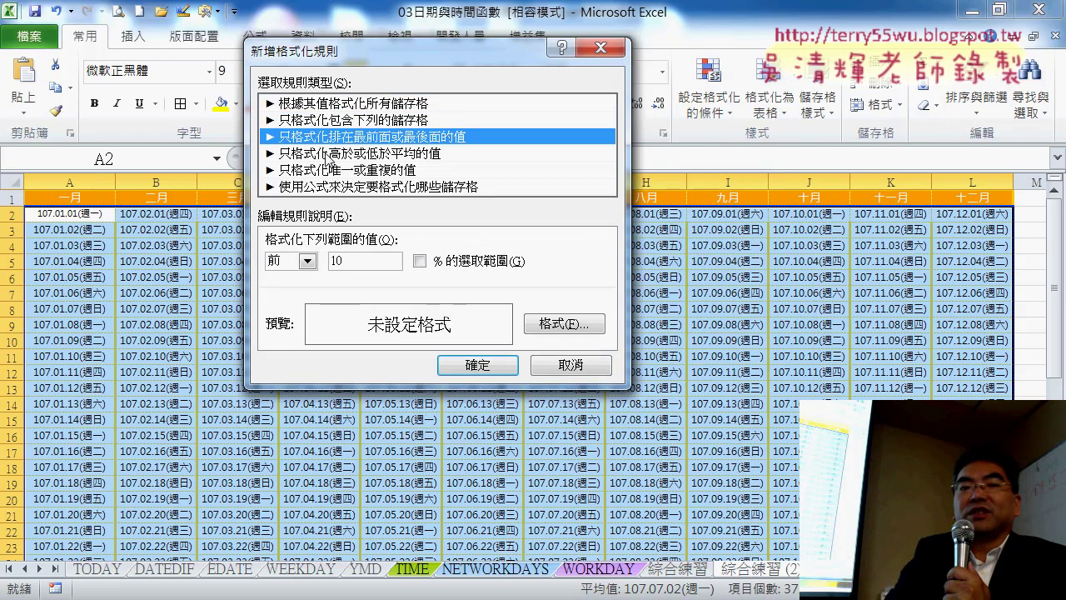
{"action": "left_click", "coordinate": [410, 186]}
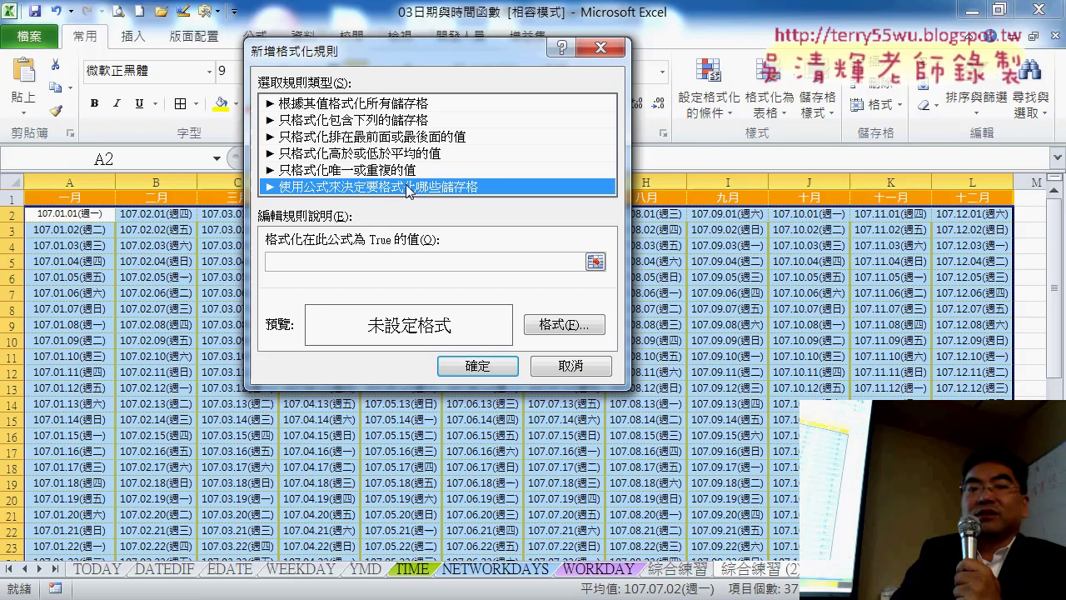
Enter the rule condition =weekday(A2)=1 to match Sunday dates.
{"action": "left_click", "coordinate": [335, 260]}
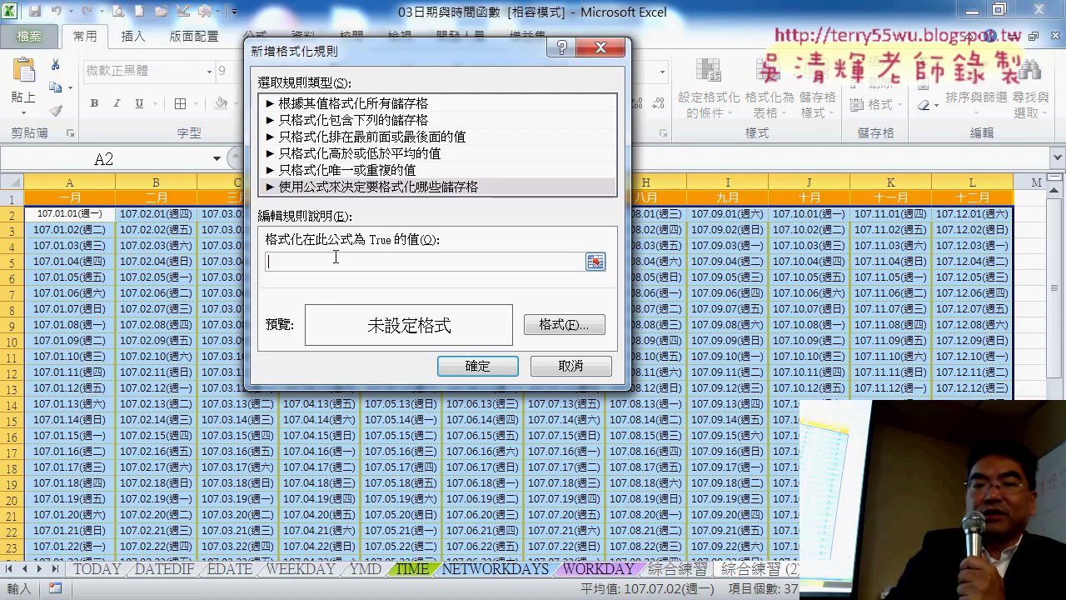
{"action": "type", "text": "=wee"}
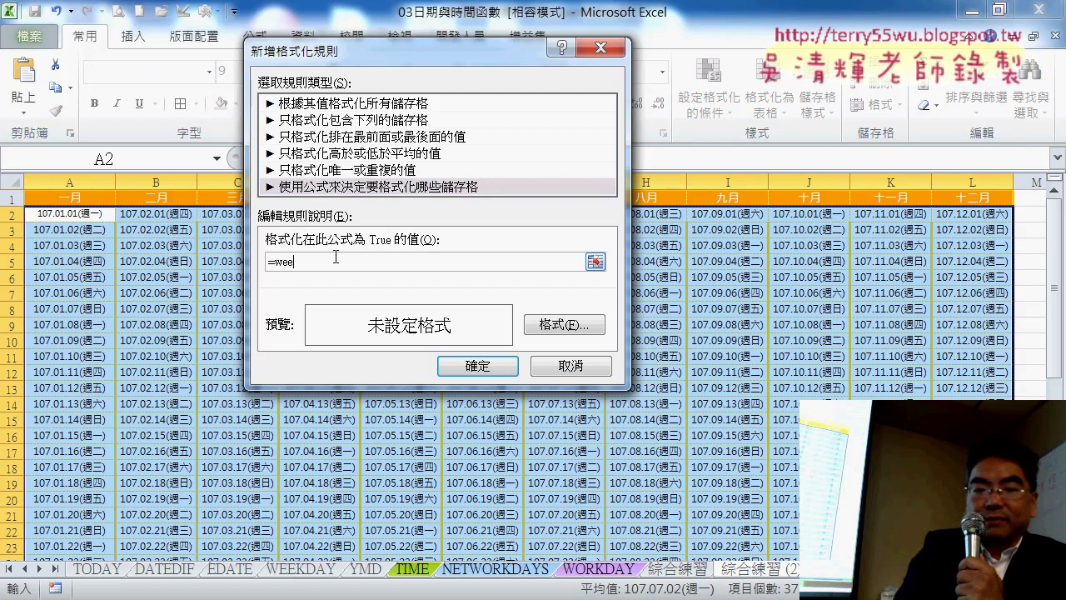
{"action": "type", "text": "kday("}
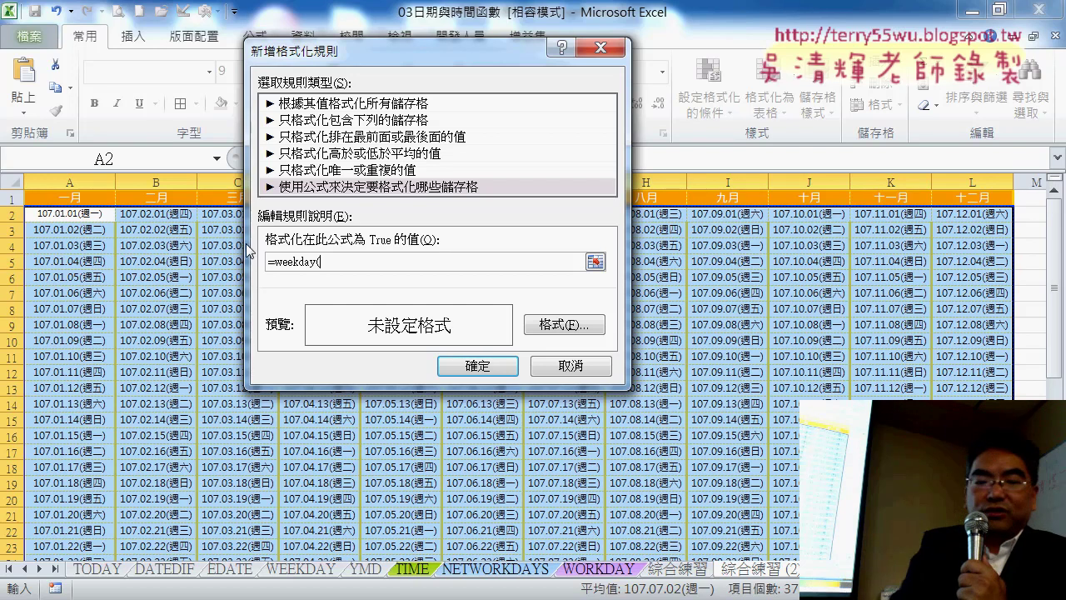
{"action": "type", "text": "A2"}
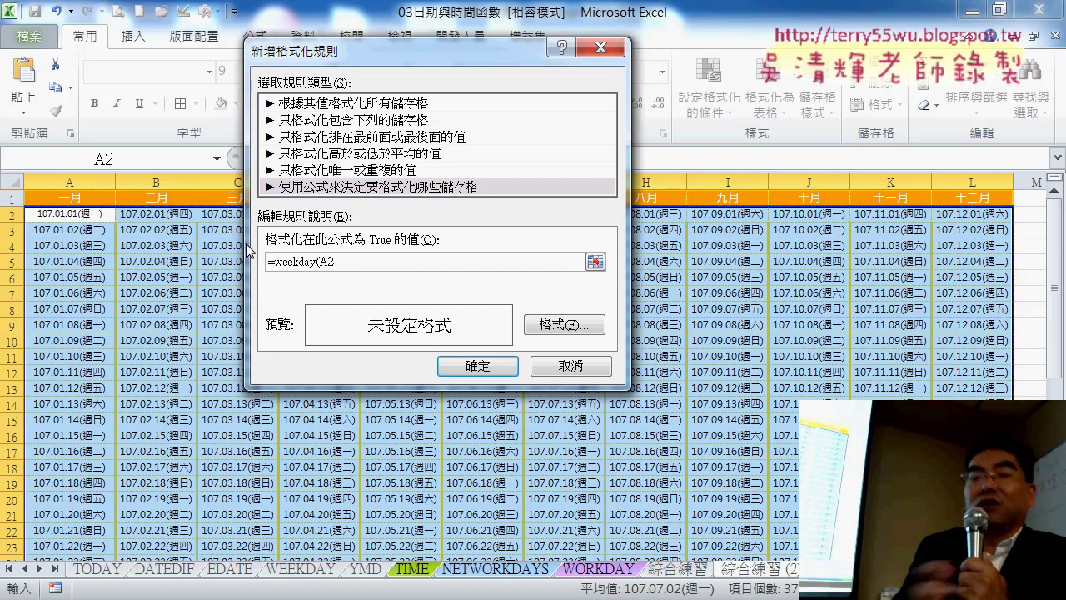
{"action": "type", "text": ")"}
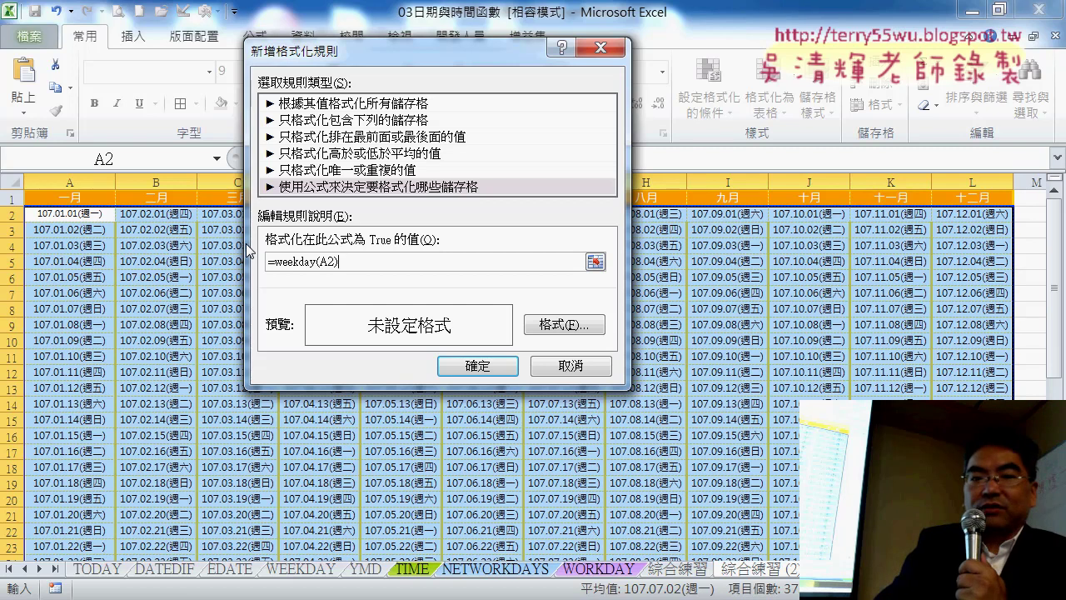
{"action": "type", "text": "="}
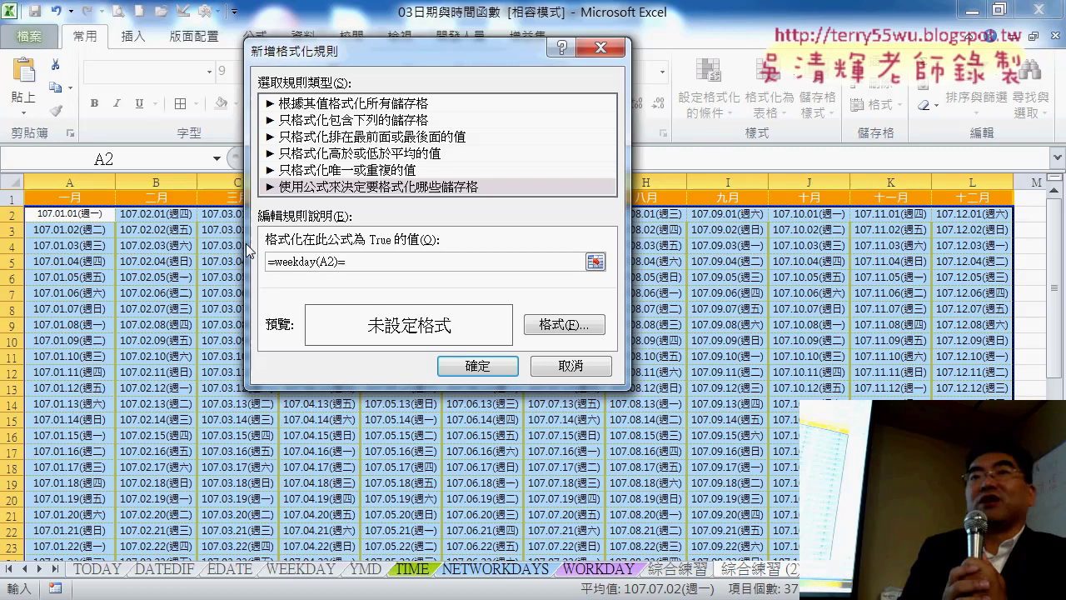
{"action": "type", "text": "1"}
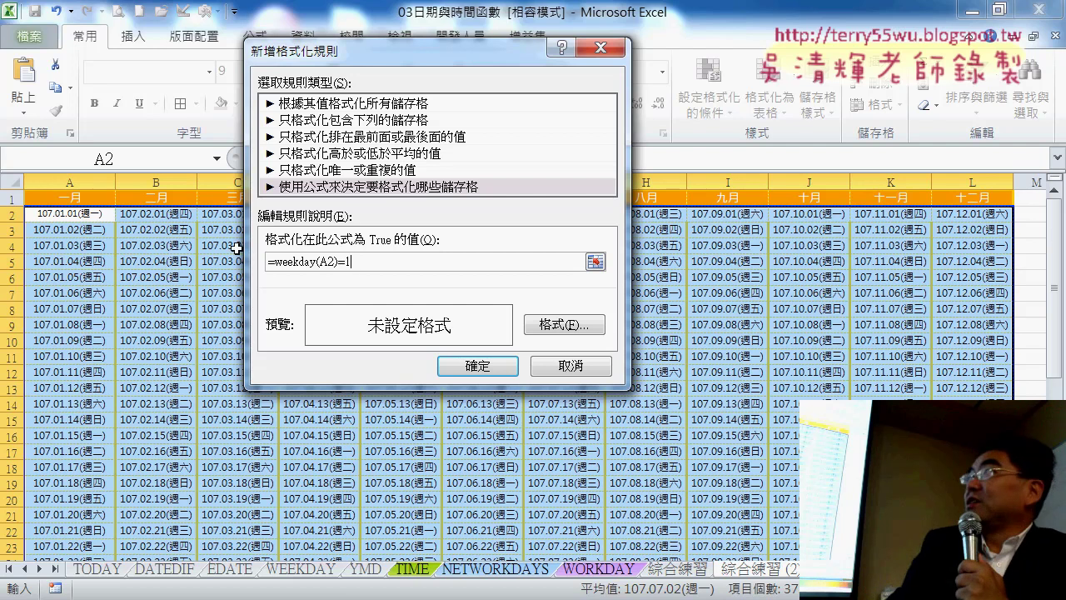
Set the rule's format to red font colour with a yellow cell fill.
{"action": "left_click", "coordinate": [583, 332]}
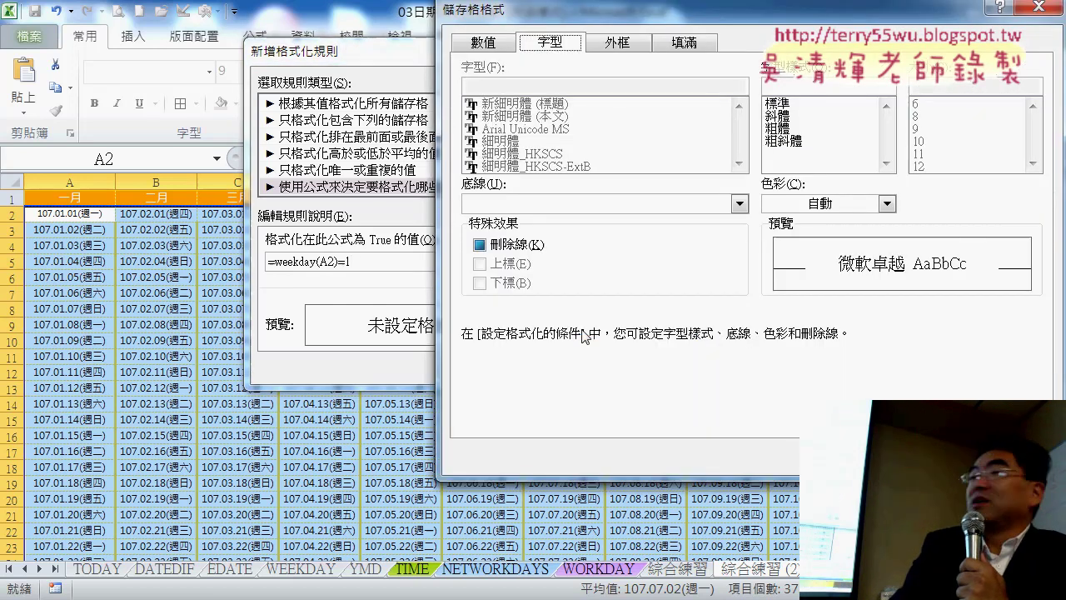
{"action": "left_click", "coordinate": [887, 204]}
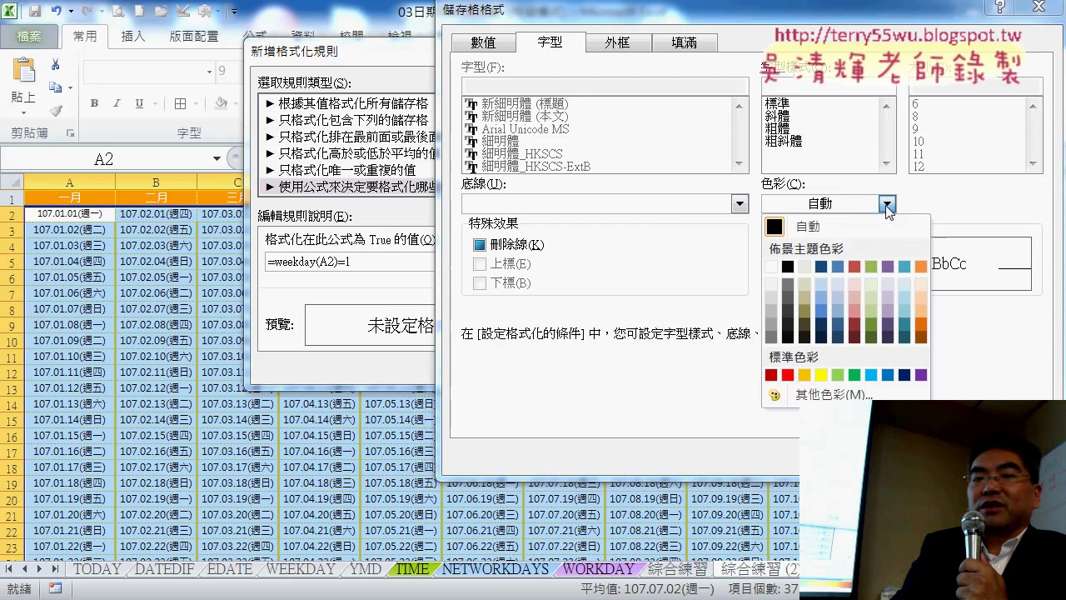
{"action": "left_click", "coordinate": [787, 374]}
{"action": "left_click", "coordinate": [687, 42]}
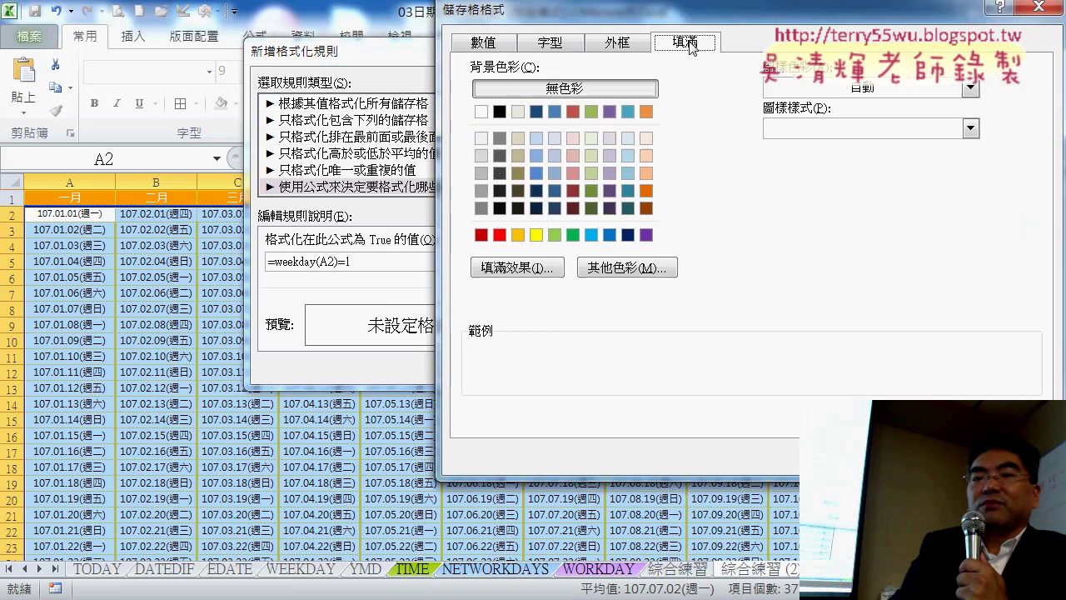
{"action": "left_click", "coordinate": [536, 235]}
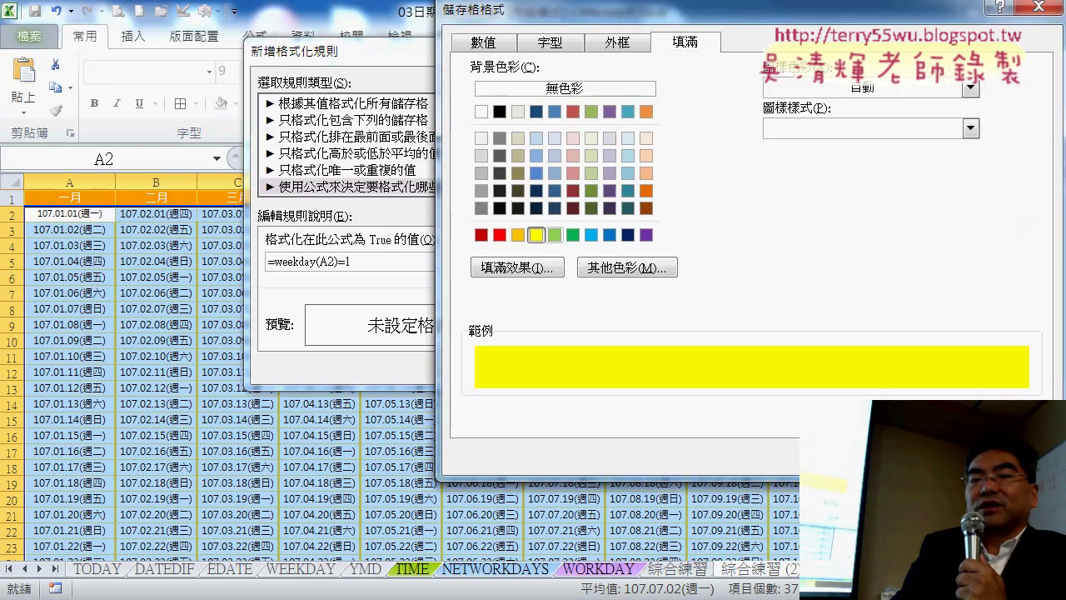
{"action": "key", "text": "Return"}
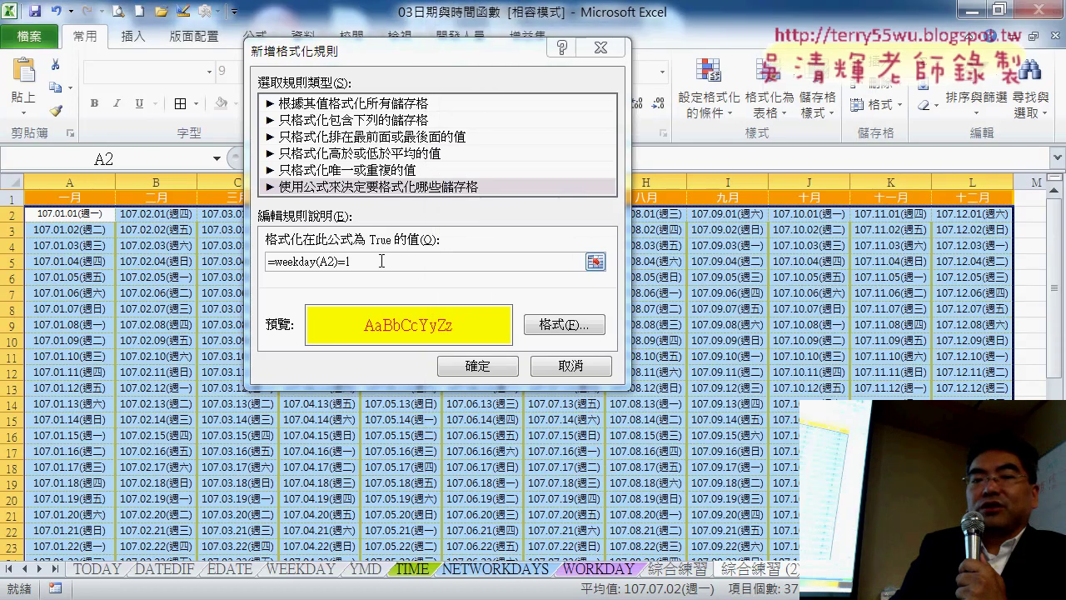
Copy the rule formula for reuse and apply the Sunday highlighting rule.
{"action": "left_click_drag", "start_coordinate": [382, 261], "coordinate": [267, 260]}
{"action": "right_click", "coordinate": [319, 262]}
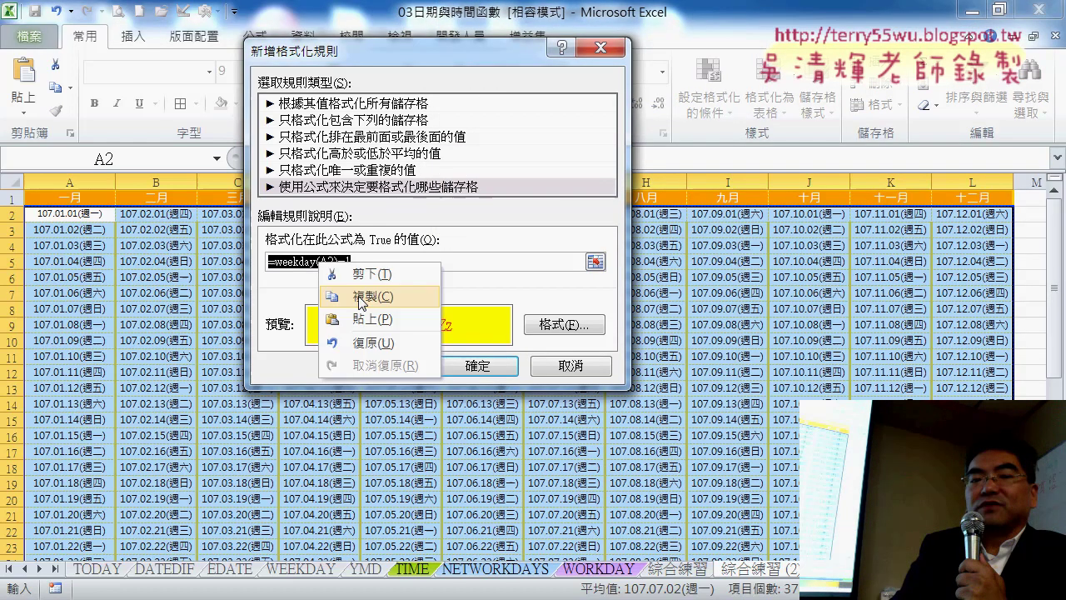
{"action": "left_click", "coordinate": [360, 298]}
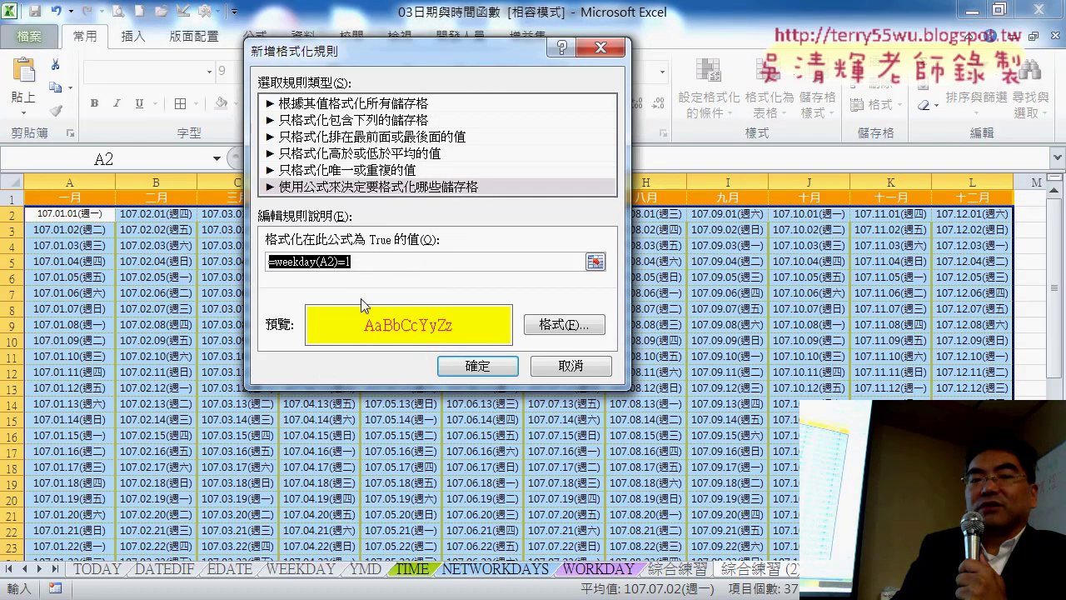
{"action": "left_click", "coordinate": [476, 364]}
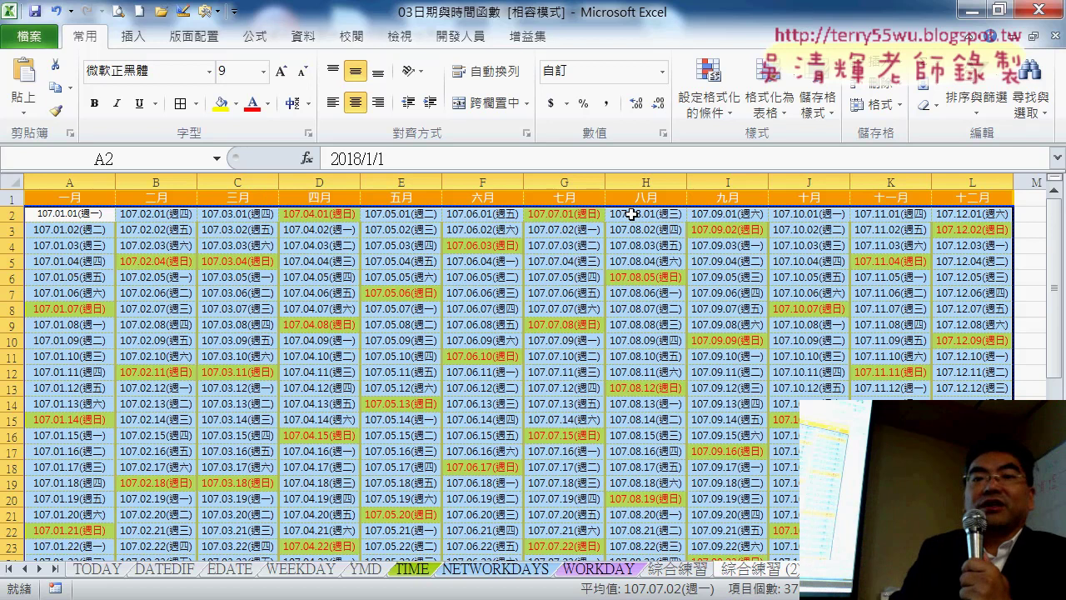
Add a second formula rule with the condition =weekday(A2)=7 for Saturdays.
{"action": "left_click", "coordinate": [708, 92]}
{"action": "left_click", "coordinate": [749, 365]}
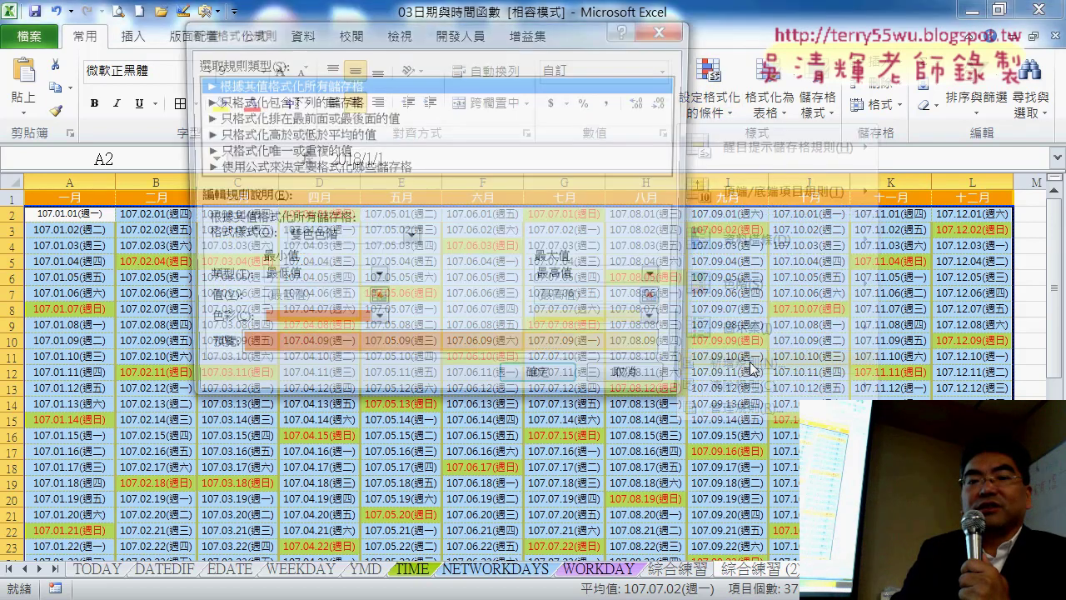
{"action": "left_click", "coordinate": [257, 166]}
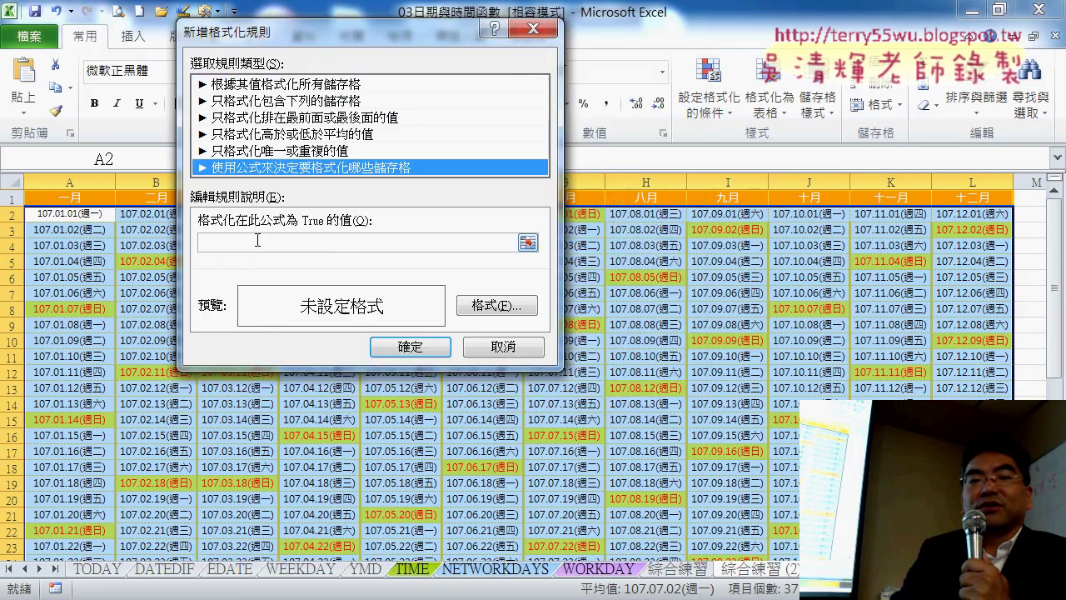
{"action": "left_click", "coordinate": [267, 241]}
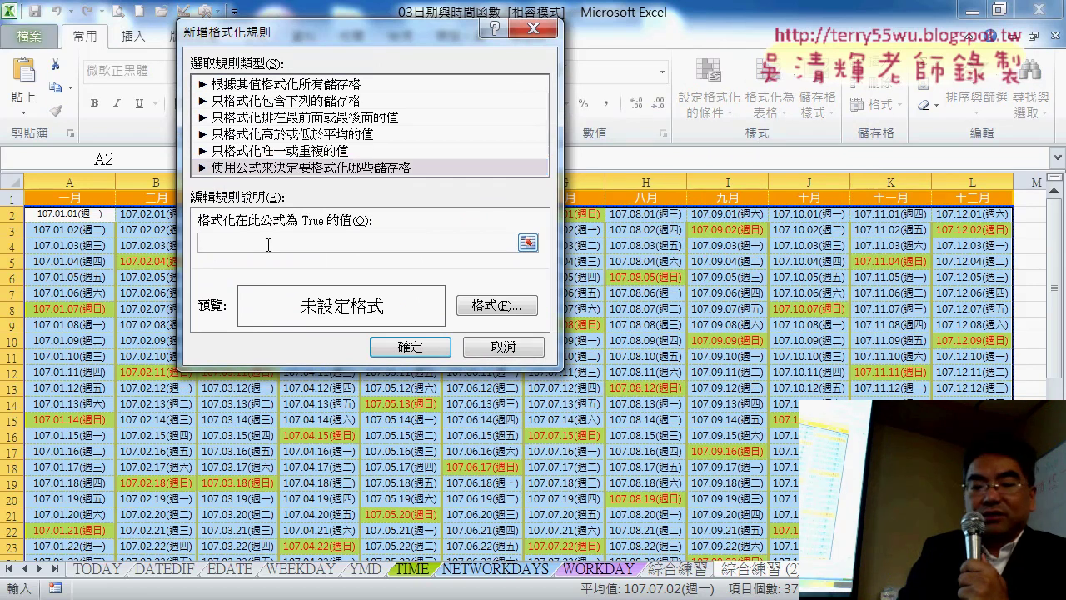
{"action": "type", "text": "=weekday(A2)=1"}
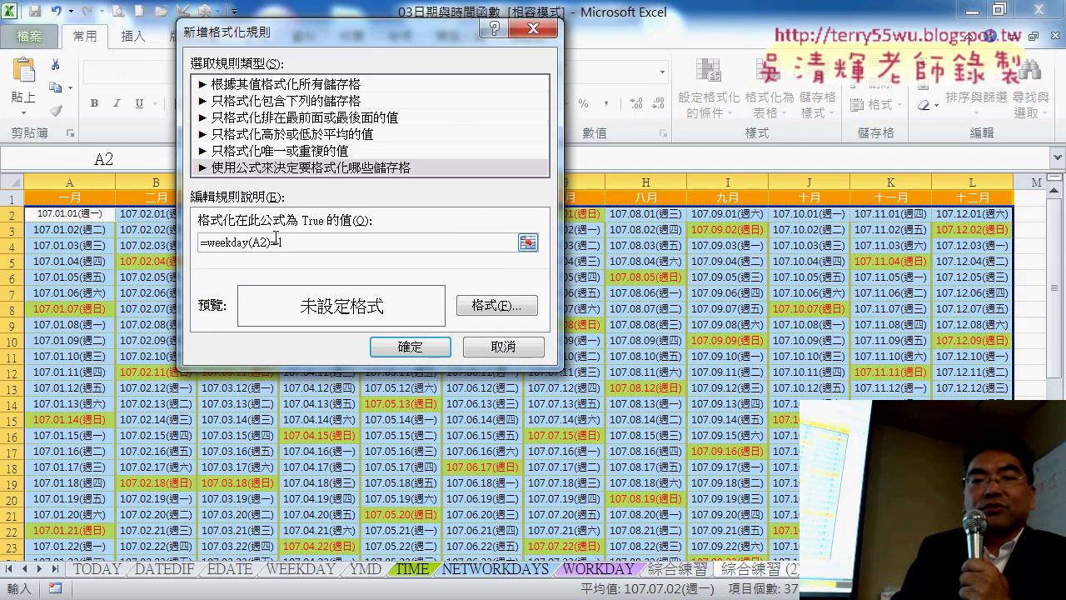
{"action": "key", "text": "shift+Right"}
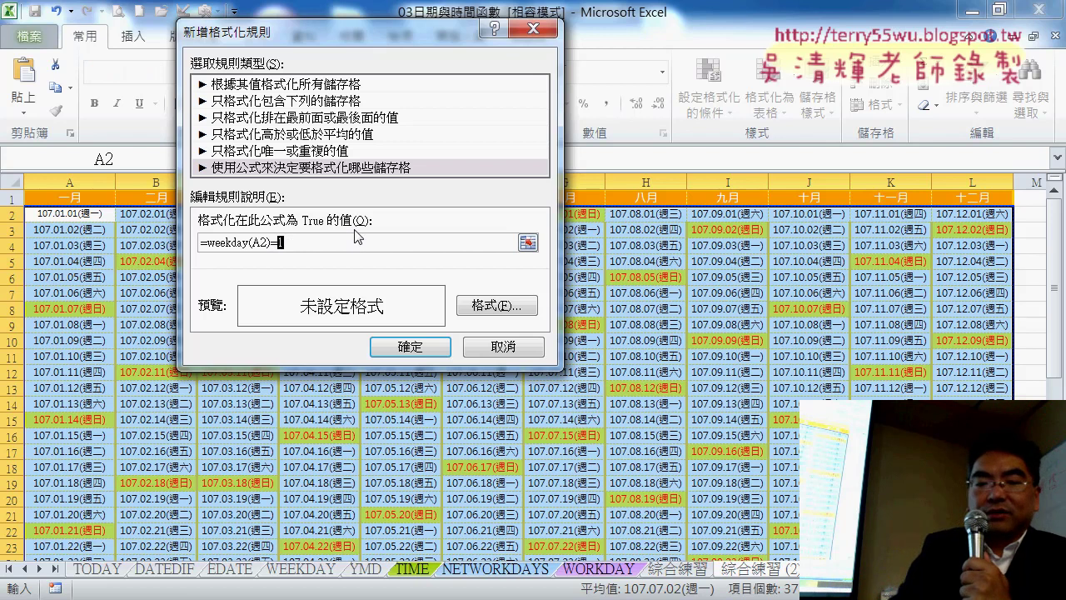
{"action": "type", "text": "7"}
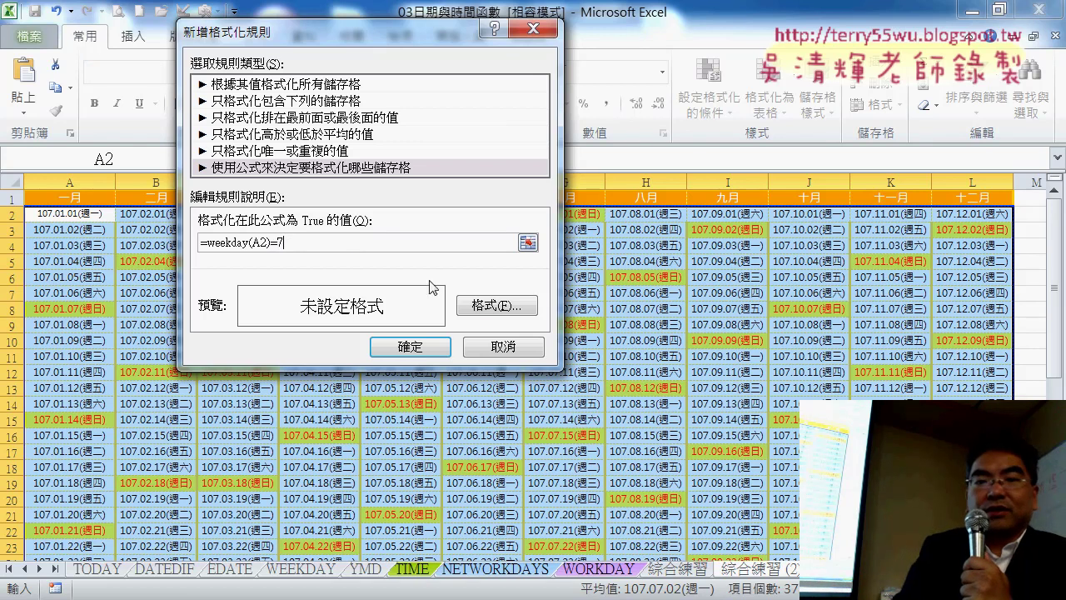
Format Saturdays with a pale olive fill and dark olive text, apply the rule, and check the result.
{"action": "left_click", "coordinate": [497, 305]}
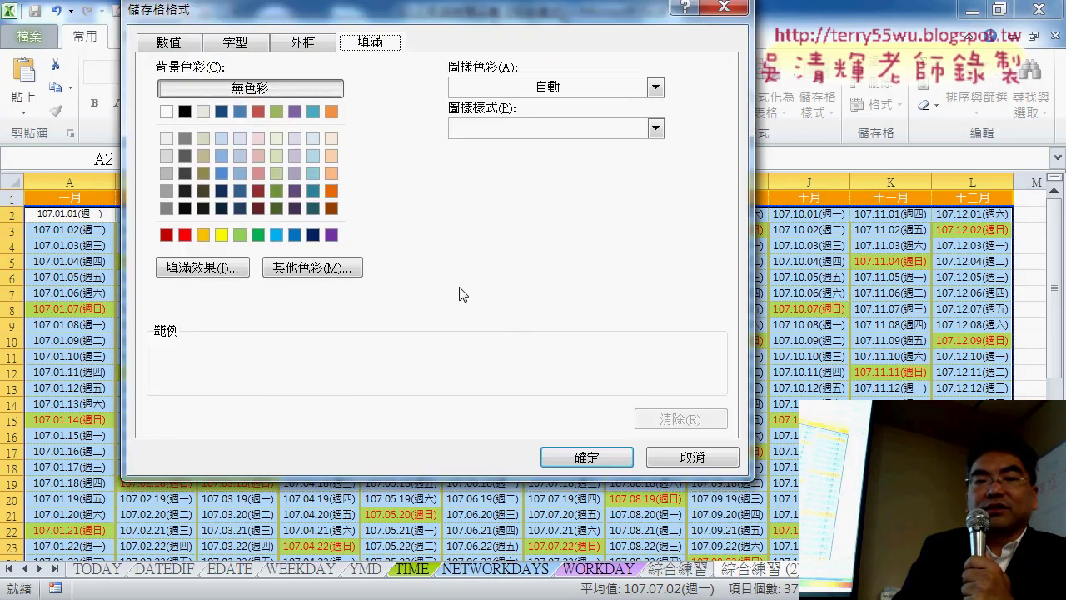
{"action": "left_click", "coordinate": [275, 140]}
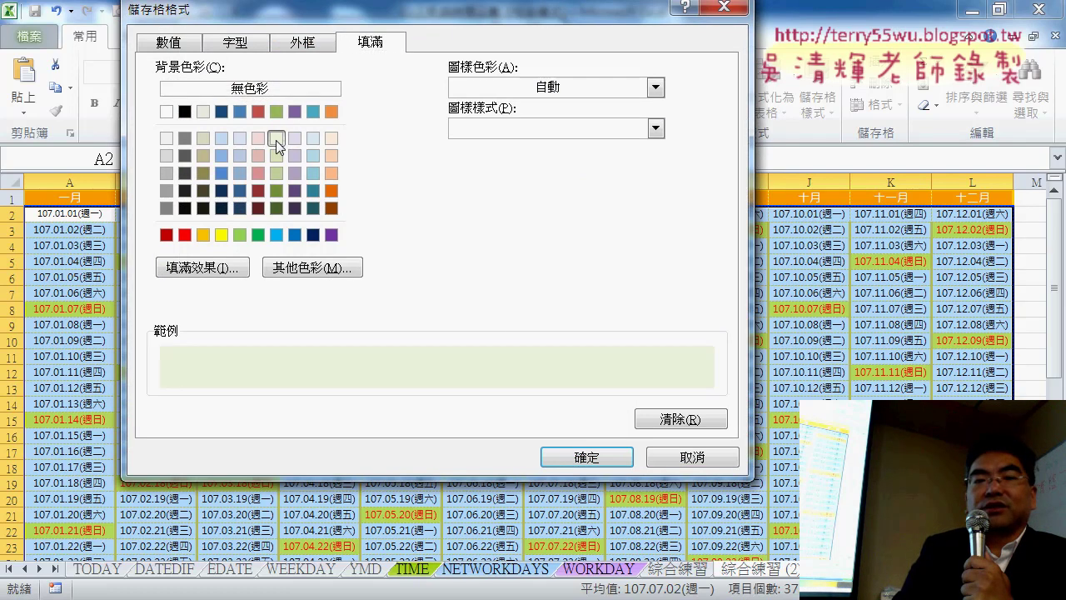
{"action": "left_click", "coordinate": [242, 46]}
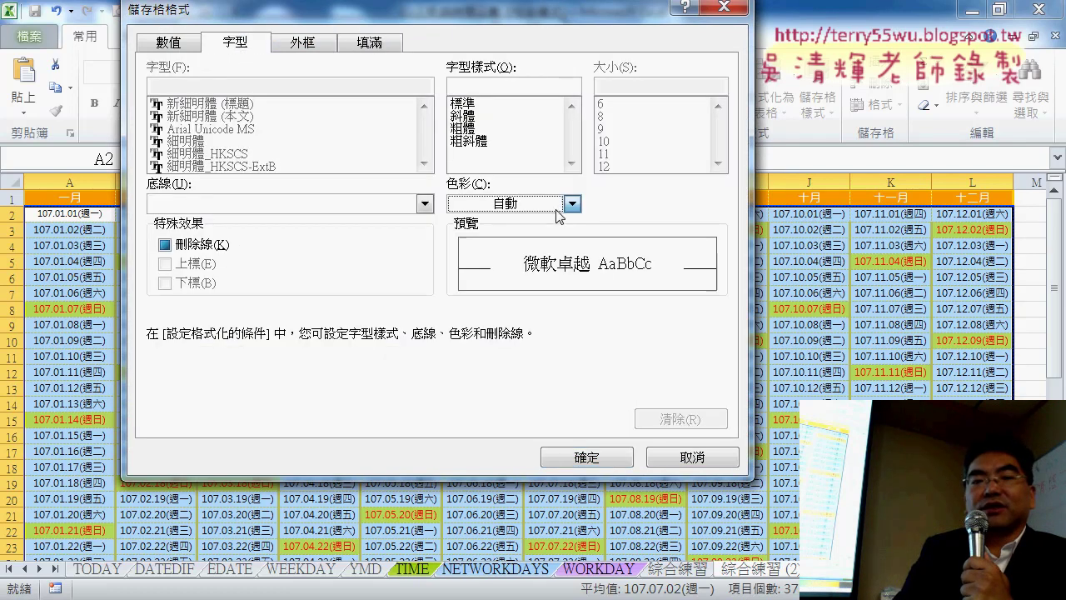
{"action": "left_click", "coordinate": [570, 204]}
{"action": "left_click", "coordinate": [555, 337]}
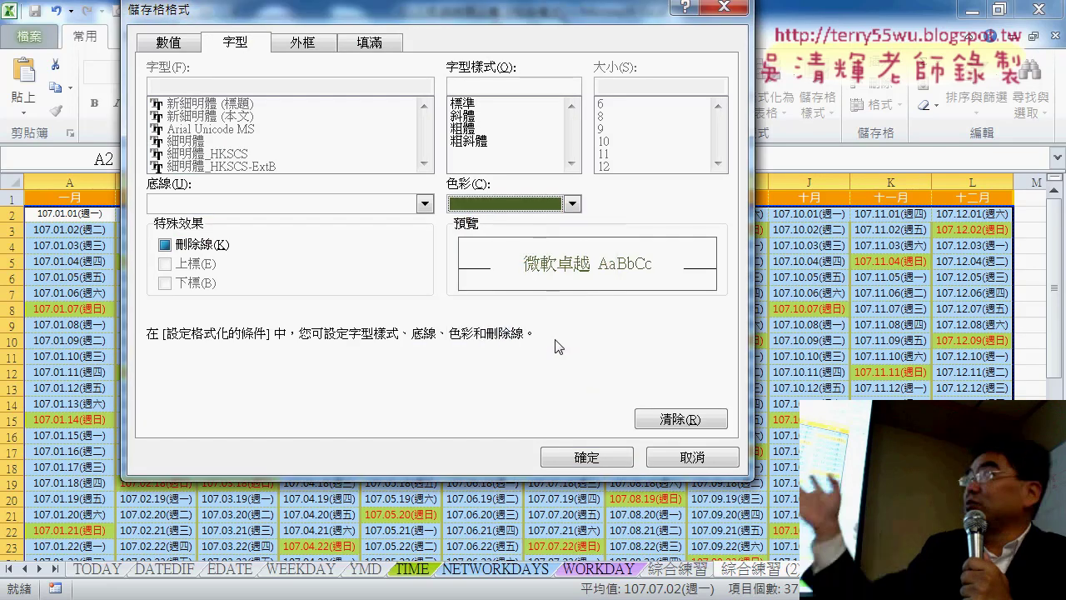
{"action": "left_click", "coordinate": [586, 456]}
{"action": "left_click", "coordinate": [420, 348]}
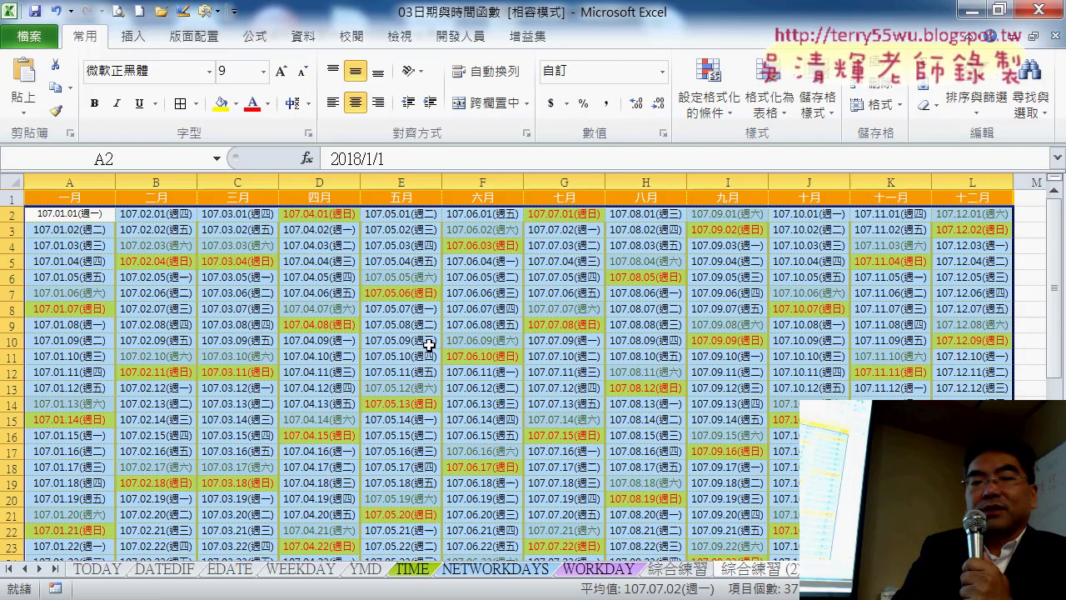
{"action": "left_click", "coordinate": [804, 345]}
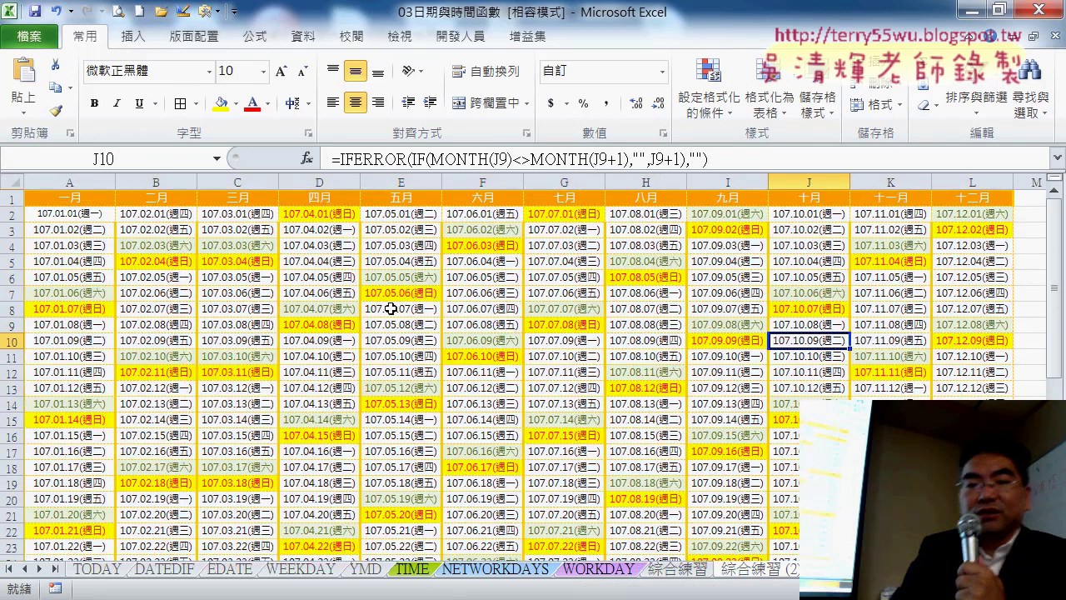
{"action": "left_click", "coordinate": [476, 231]}
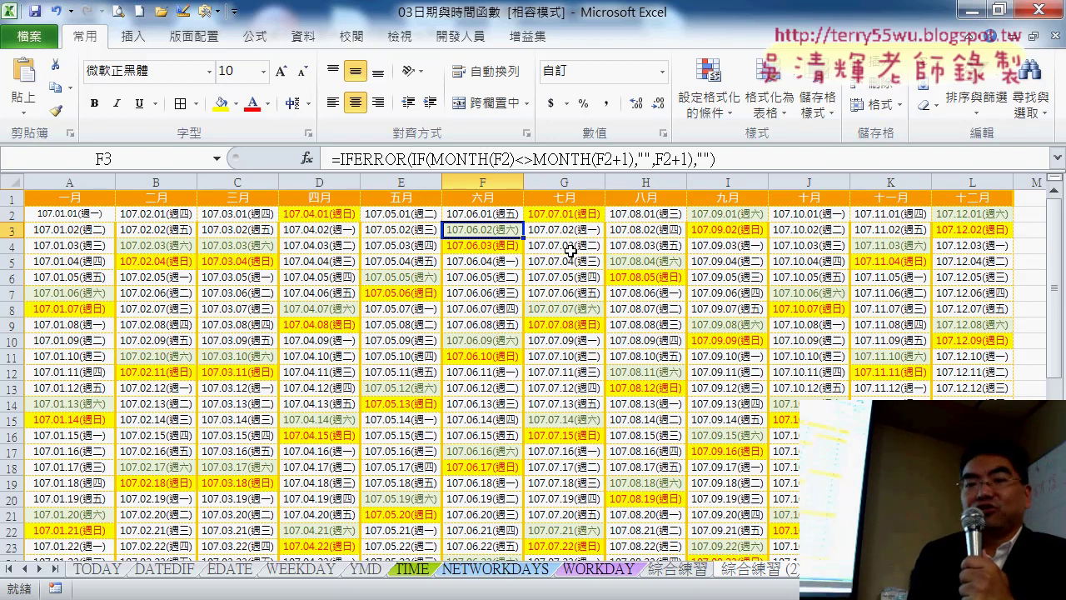
{"action": "scroll", "coordinate": [608, 336], "scroll_direction": "down", "scroll_amount": 2}
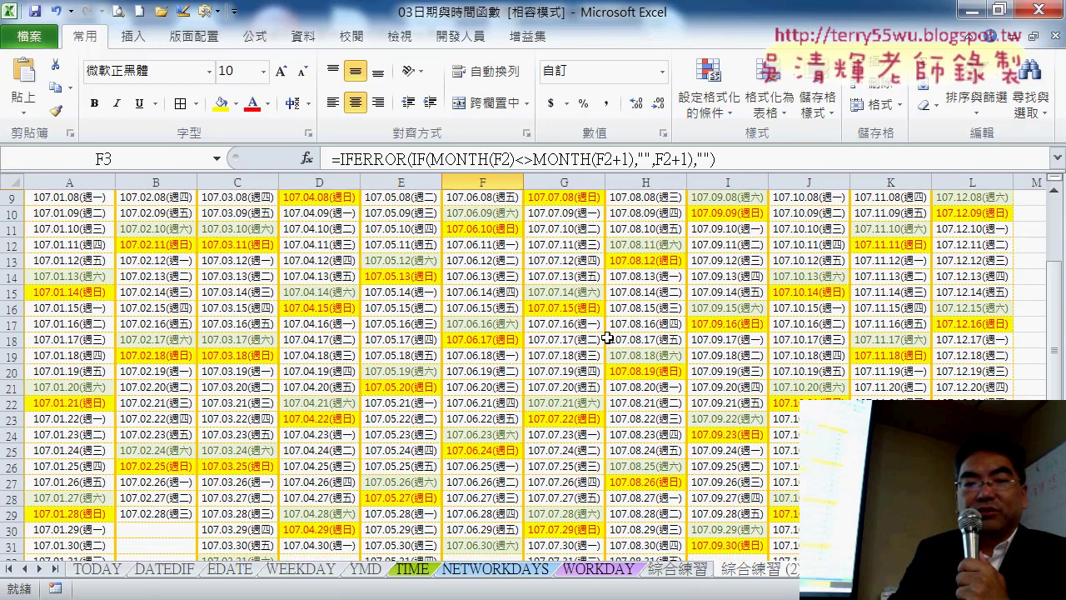
{"action": "scroll", "coordinate": [608, 335], "scroll_direction": "down", "scroll_amount": 2}
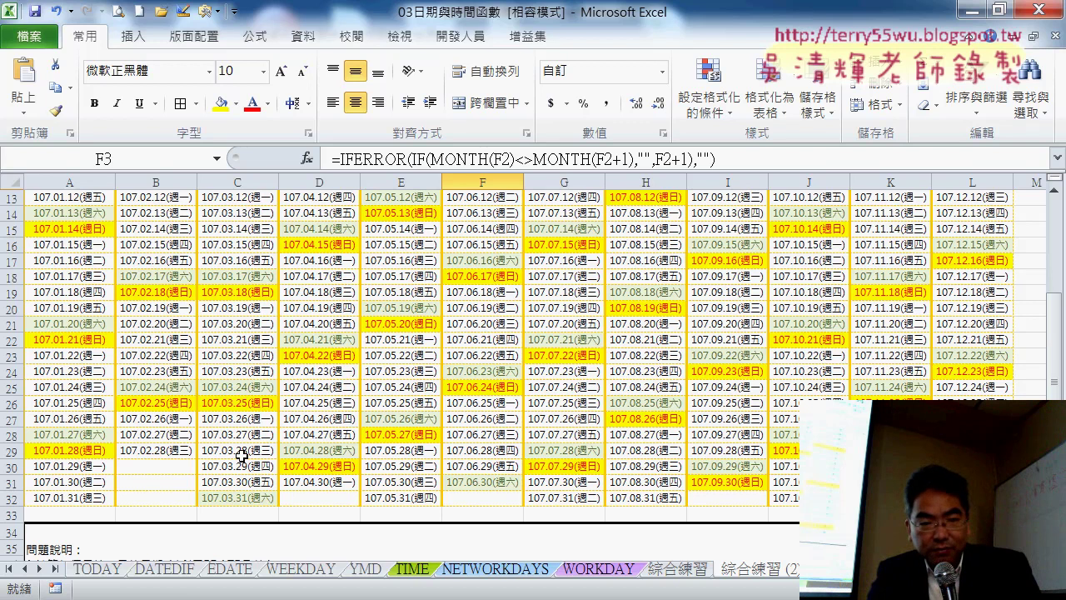
{"action": "scroll", "coordinate": [241, 456], "scroll_direction": "up", "scroll_amount": 4}
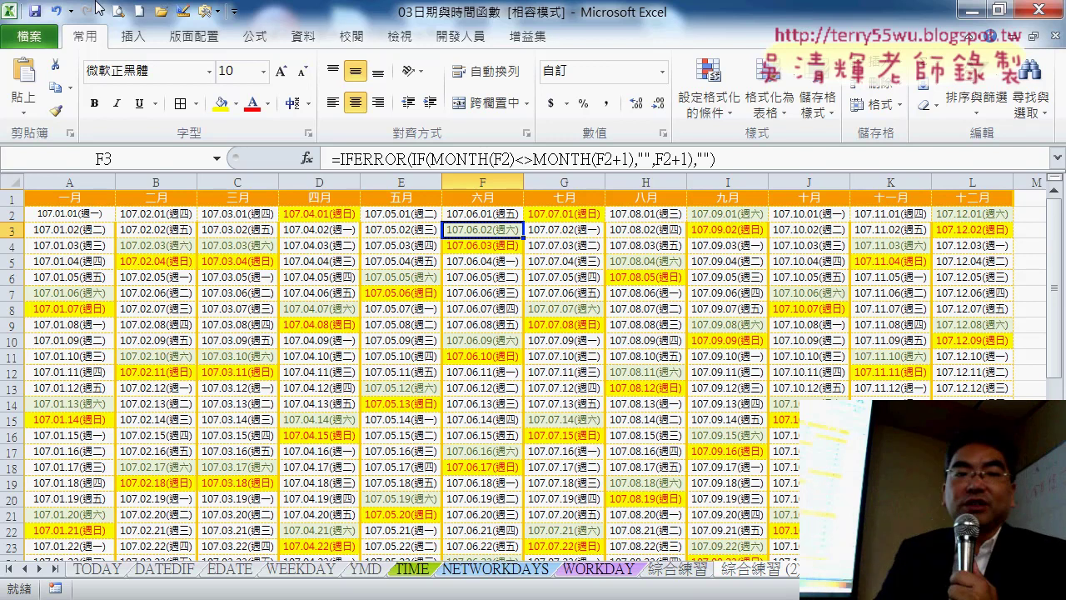
Change the A2 start date from 2018/1/1 to 2019/1/1 and check the recalculated dates.
{"action": "left_click", "coordinate": [63, 214]}
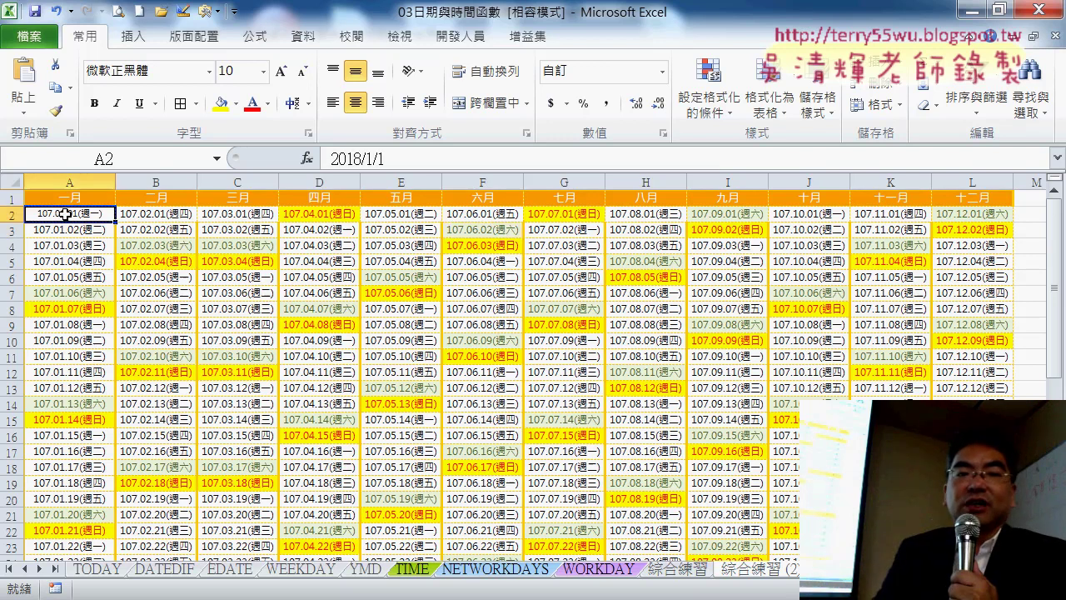
{"action": "left_click", "coordinate": [363, 157]}
{"action": "left_click", "coordinate": [356, 158]}
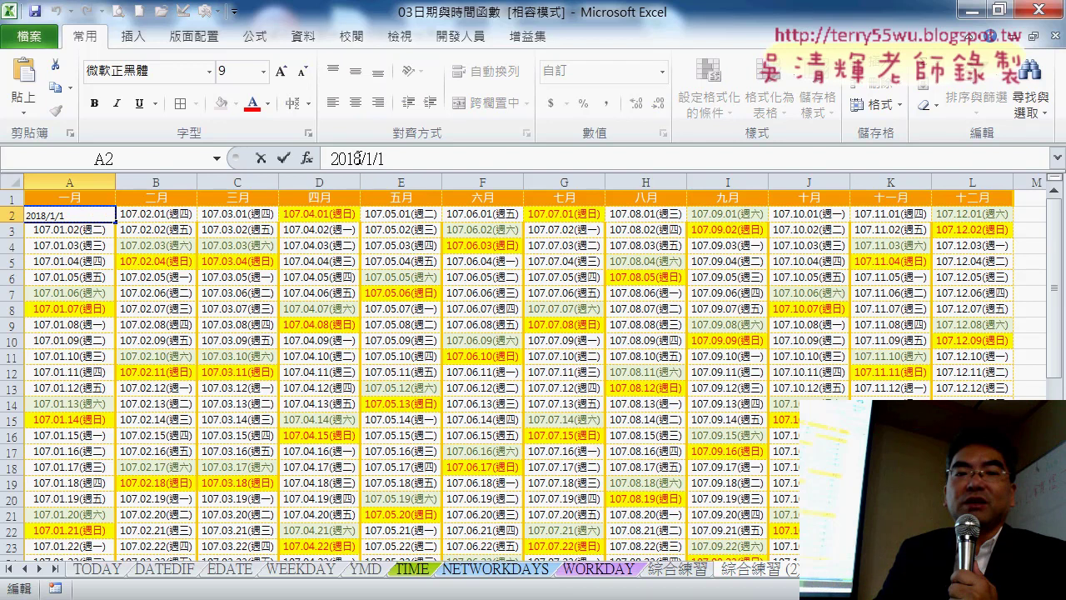
{"action": "key", "text": "BackSpace"}
{"action": "type", "text": "9"}
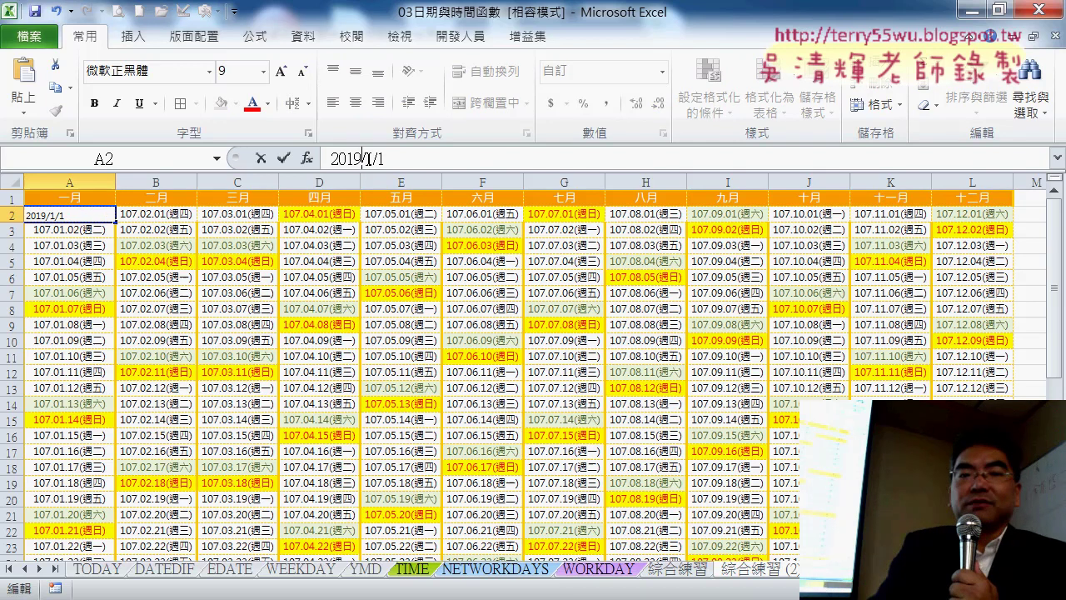
{"action": "key", "text": "Return"}
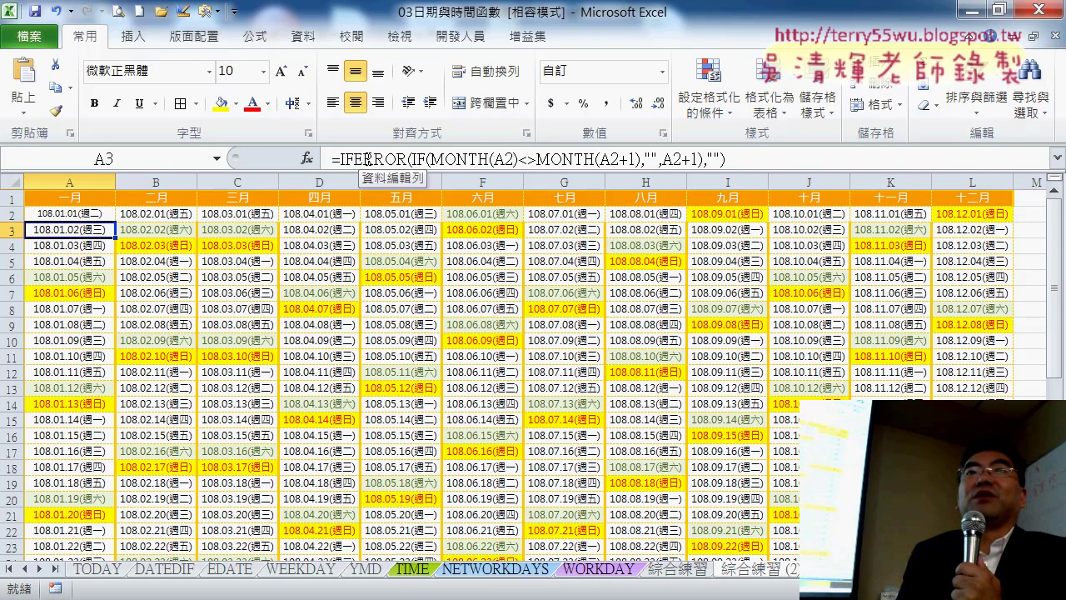
{"action": "left_click", "coordinate": [56, 218]}
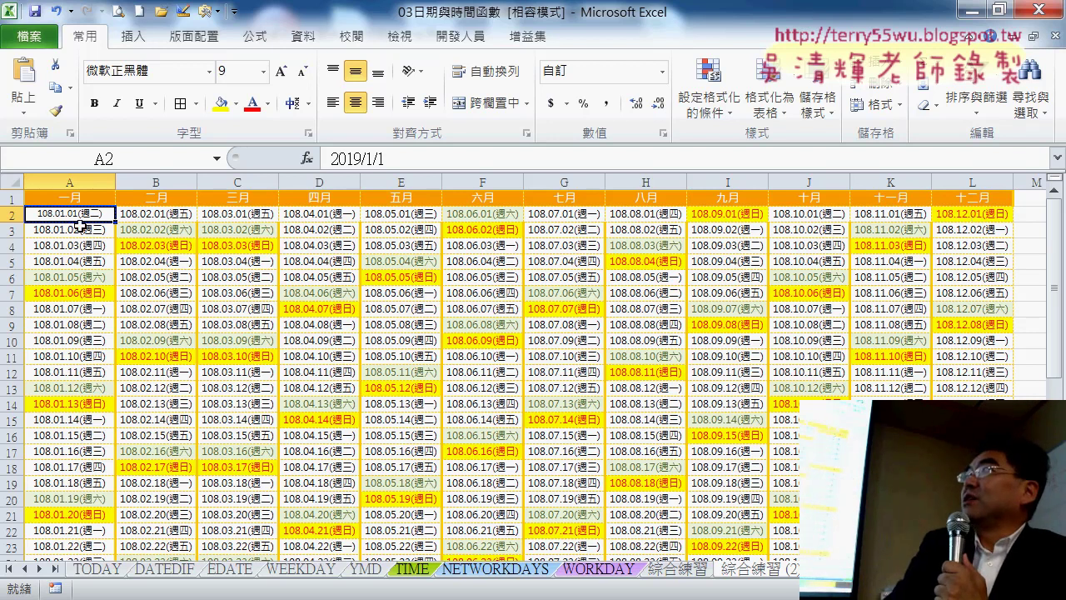
{"action": "left_click", "coordinate": [79, 230]}
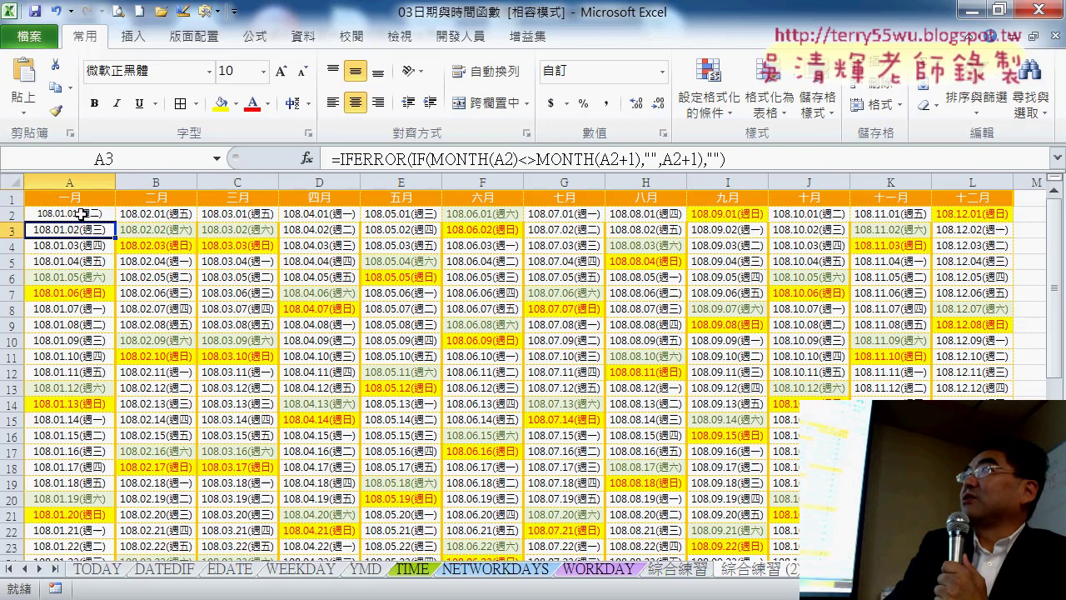
{"action": "left_click", "coordinate": [84, 213]}
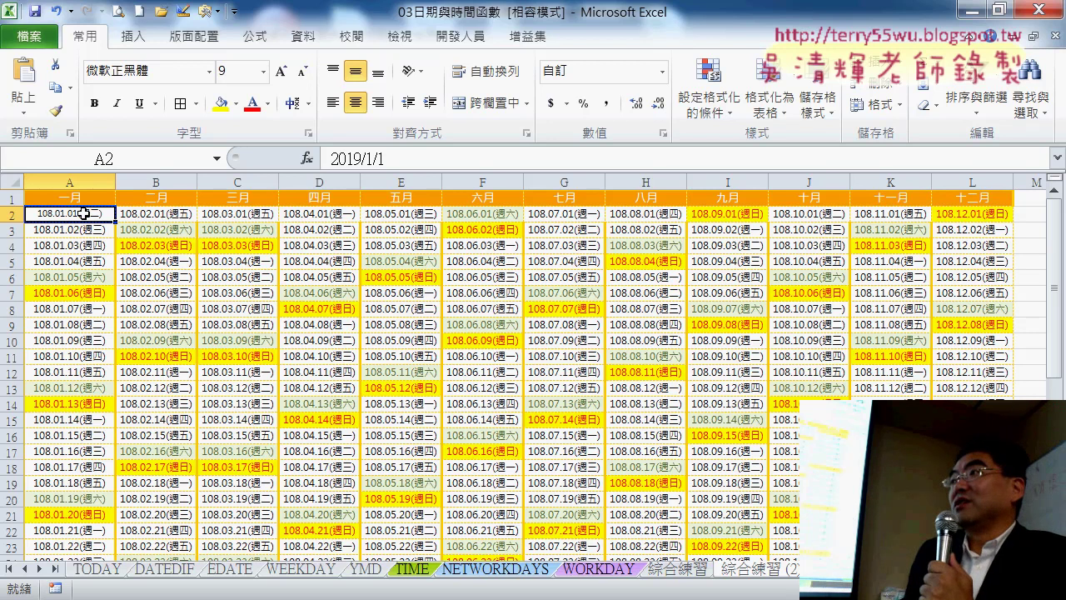
{"action": "scroll", "coordinate": [129, 446], "scroll_direction": "down", "scroll_amount": 1}
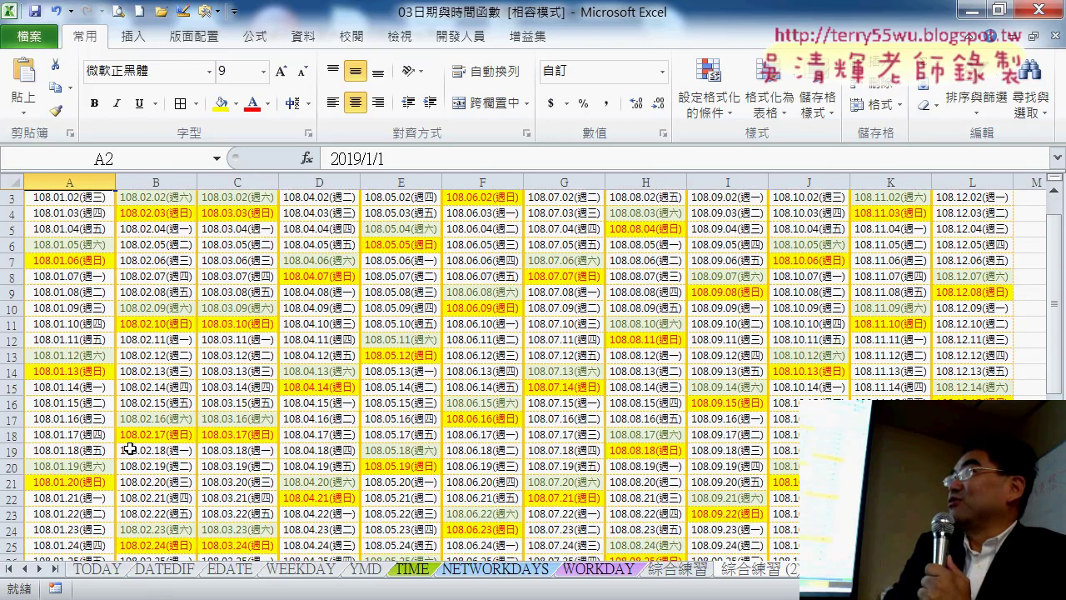
{"action": "scroll", "coordinate": [129, 448], "scroll_direction": "up", "scroll_amount": 1}
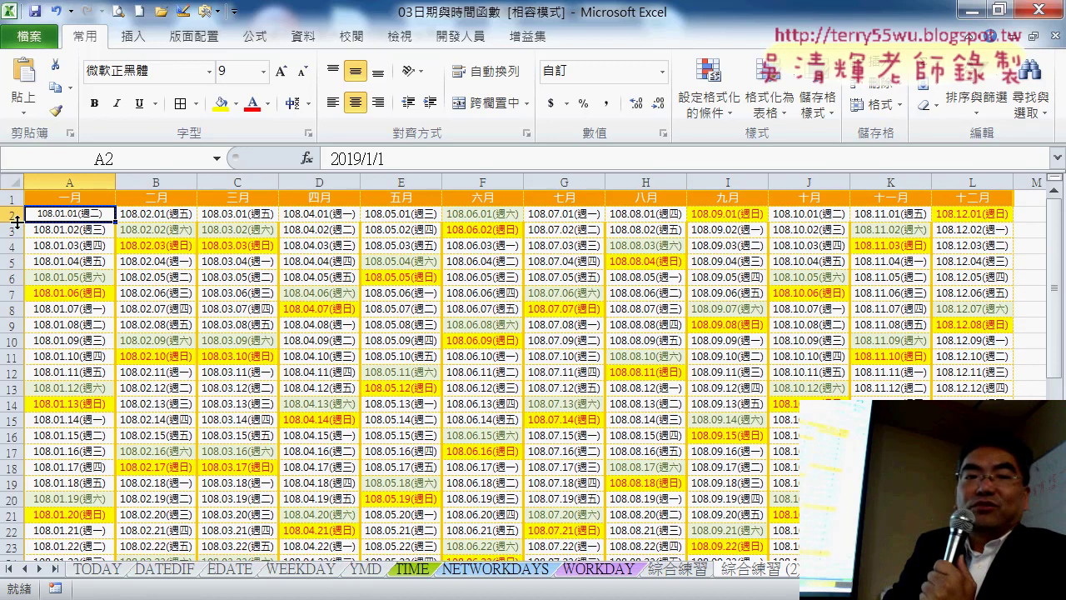
{"action": "left_click", "coordinate": [10, 230]}
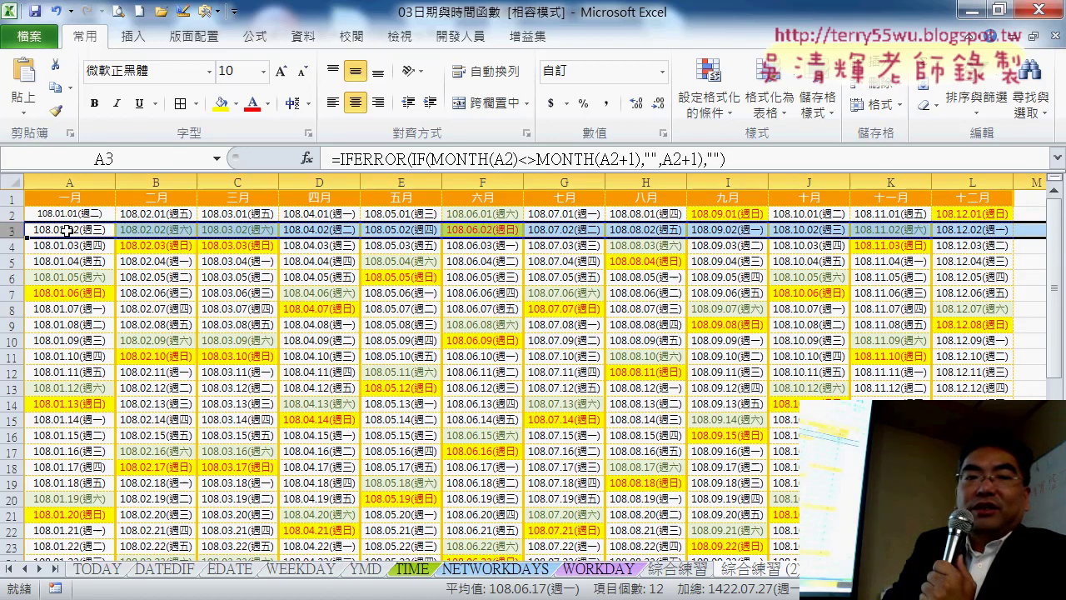
{"action": "right_click", "coordinate": [10, 230]}
{"action": "left_click", "coordinate": [119, 365]}
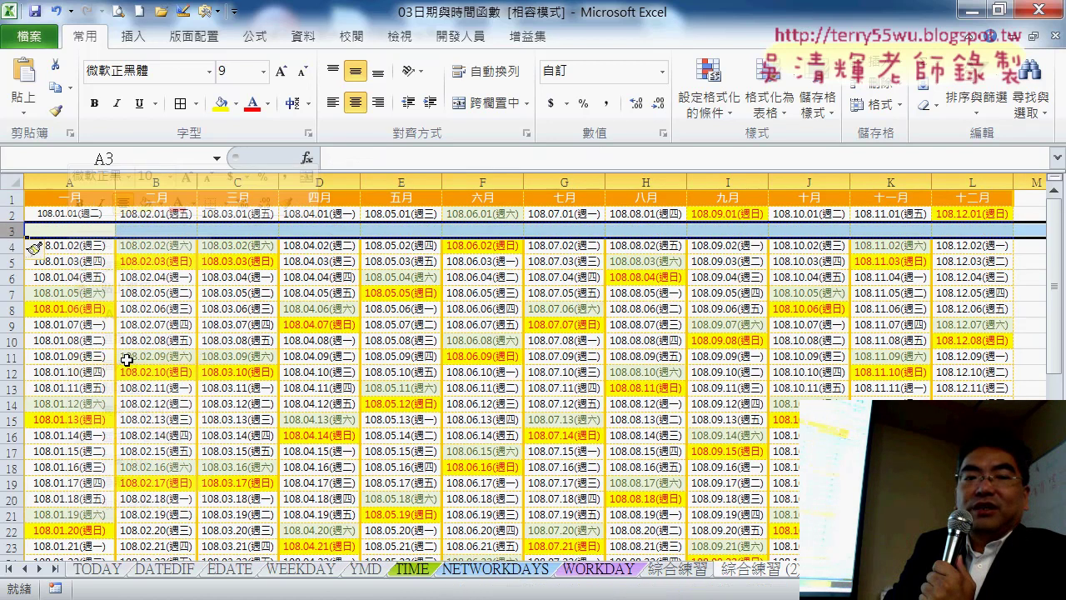
{"action": "left_click", "coordinate": [10, 266]}
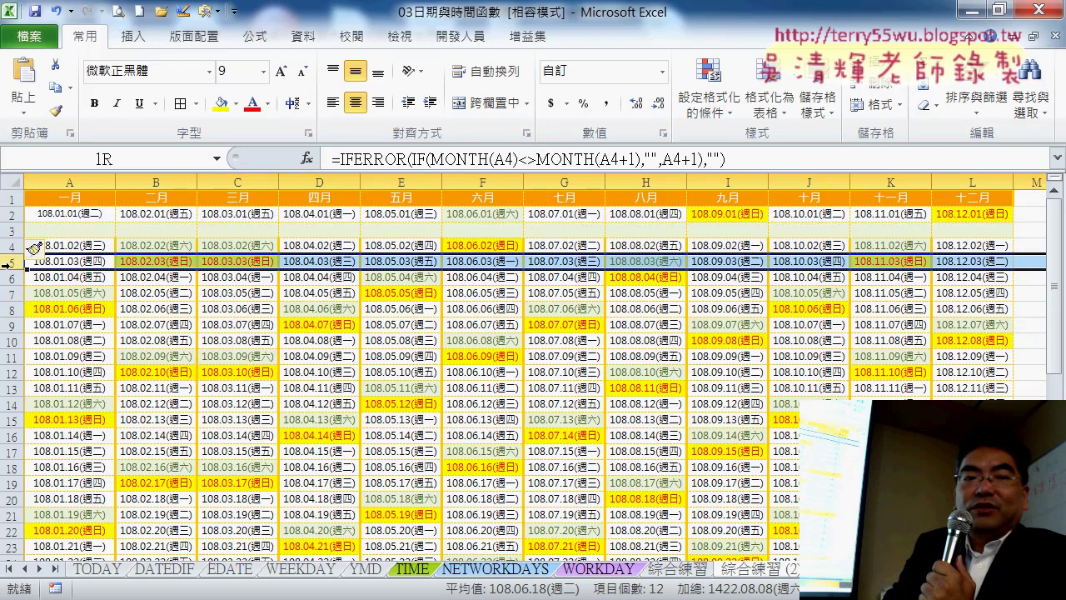
{"action": "right_click", "coordinate": [77, 264]}
{"action": "left_click", "coordinate": [131, 400]}
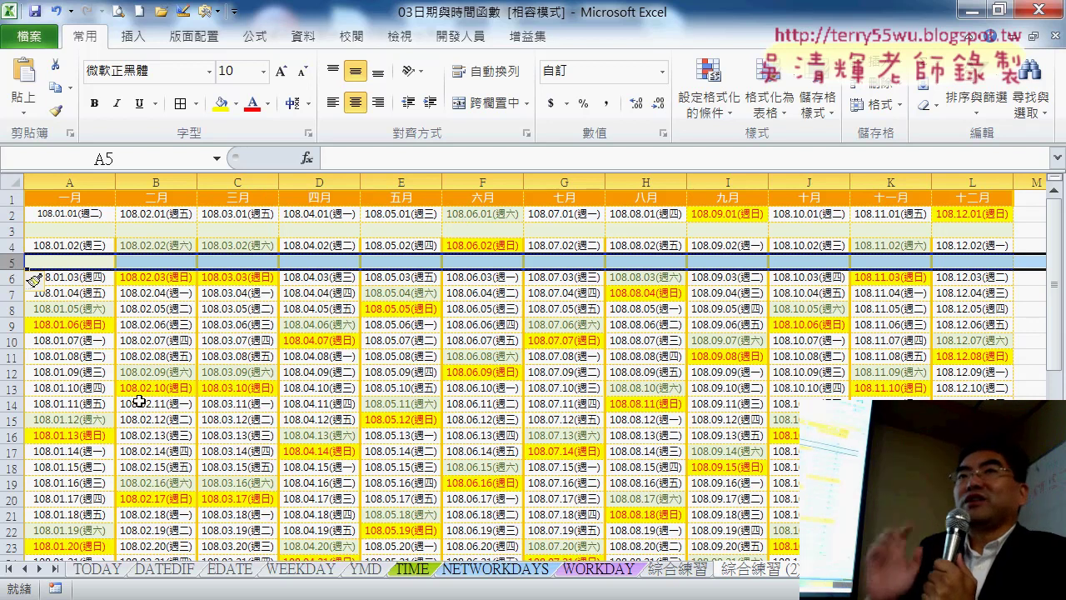
{"action": "key", "text": "ctrl+z"}
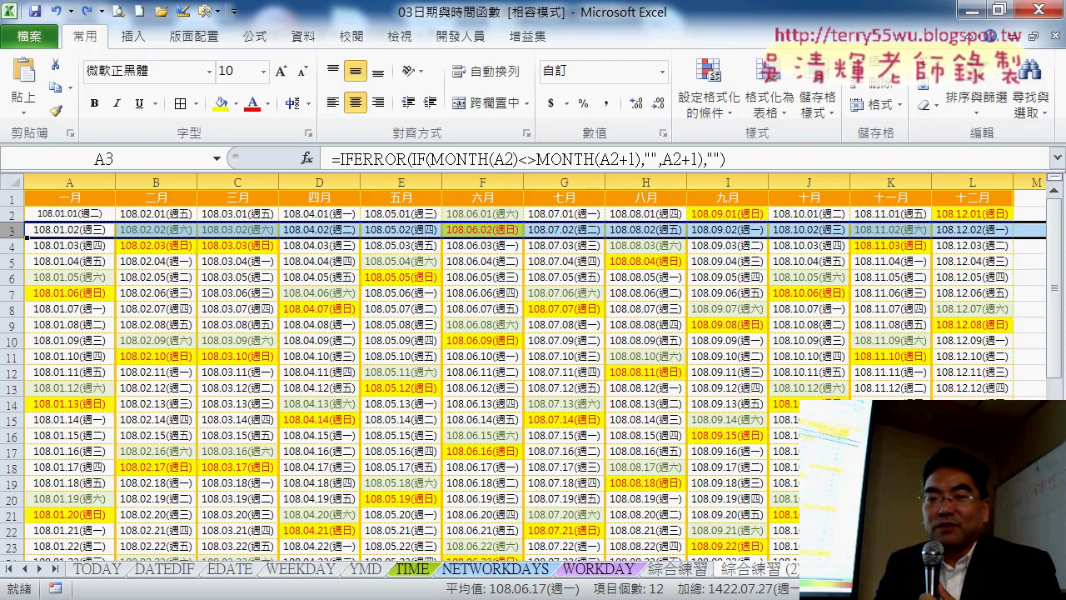
Add a NUM header in M1 and fill M2:M32 with the numbers 1 to 31.
{"action": "scroll", "coordinate": [533, 367], "scroll_direction": "right", "scroll_amount": 2}
{"action": "left_click", "coordinate": [858, 198]}
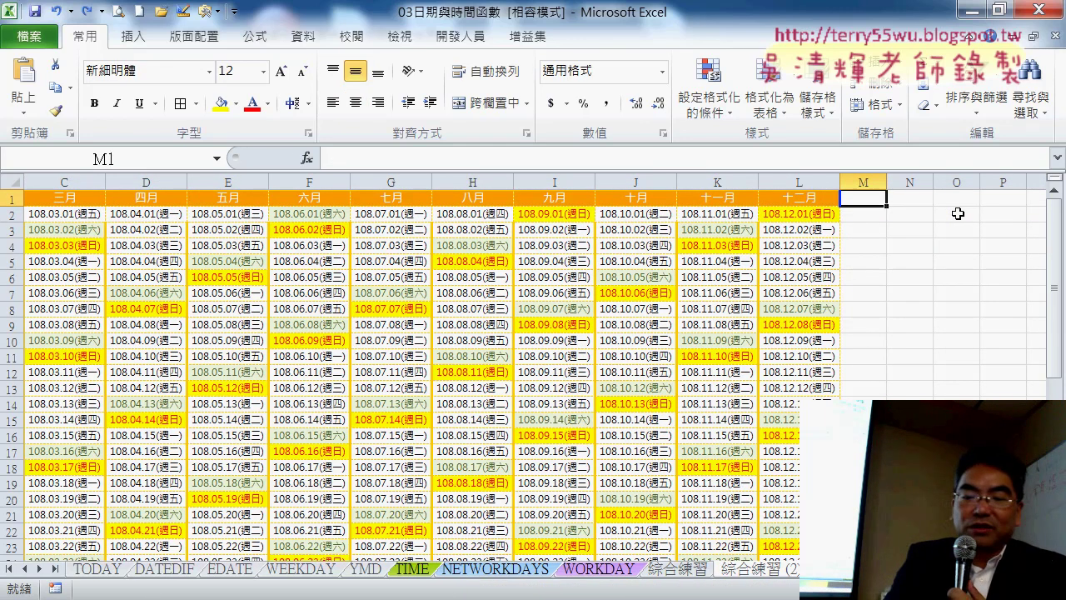
{"action": "type", "text": "NUM"}
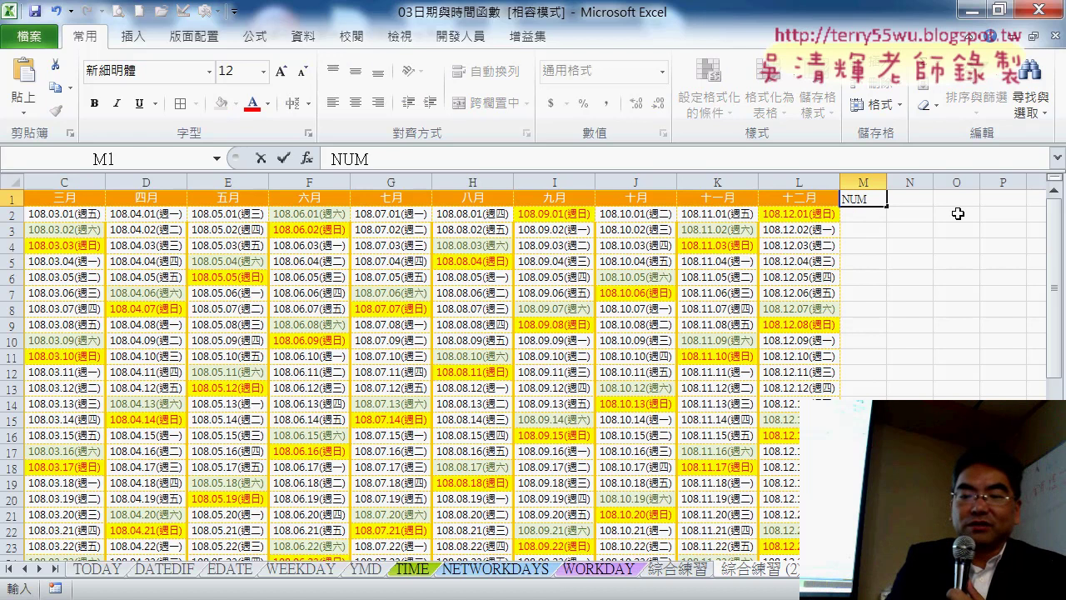
{"action": "key", "text": "Return"}
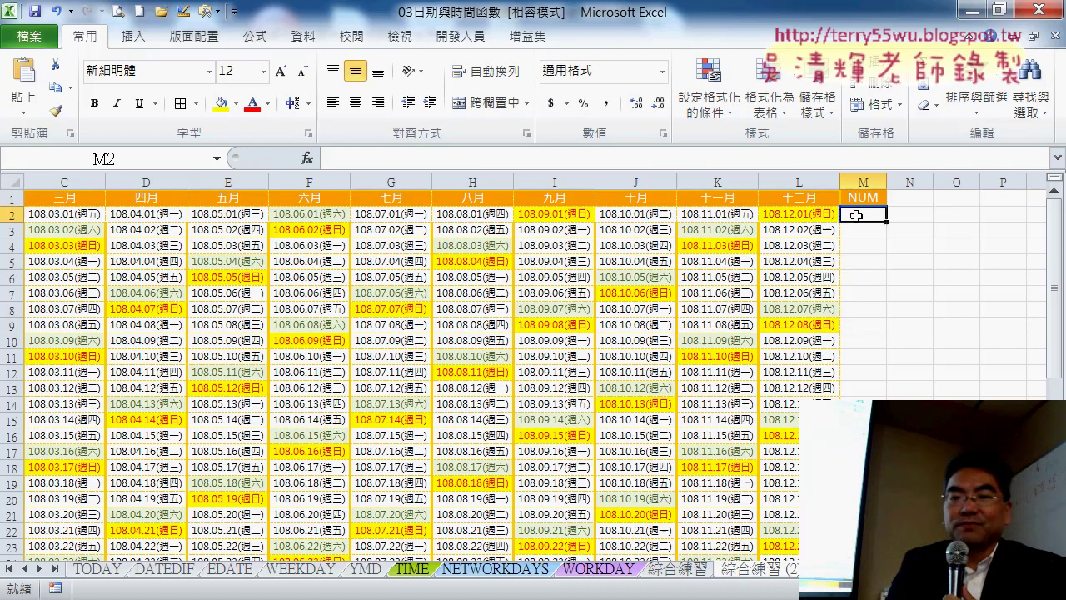
{"action": "type", "text": "1"}
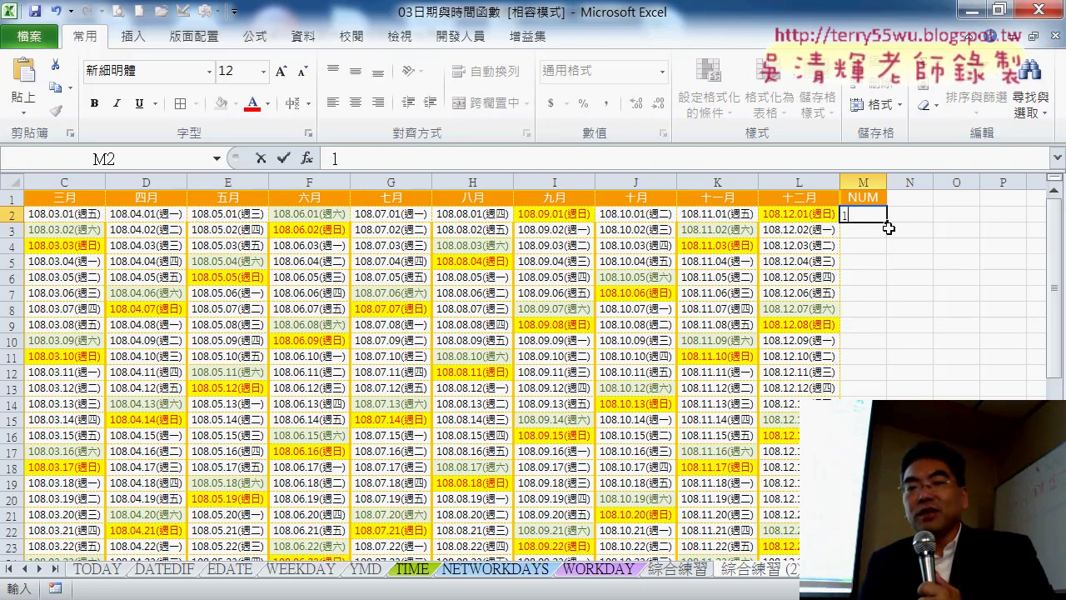
{"action": "left_click", "coordinate": [887, 221]}
{"action": "left_click_drag", "start_coordinate": [863, 583], "coordinate": [862, 550]}
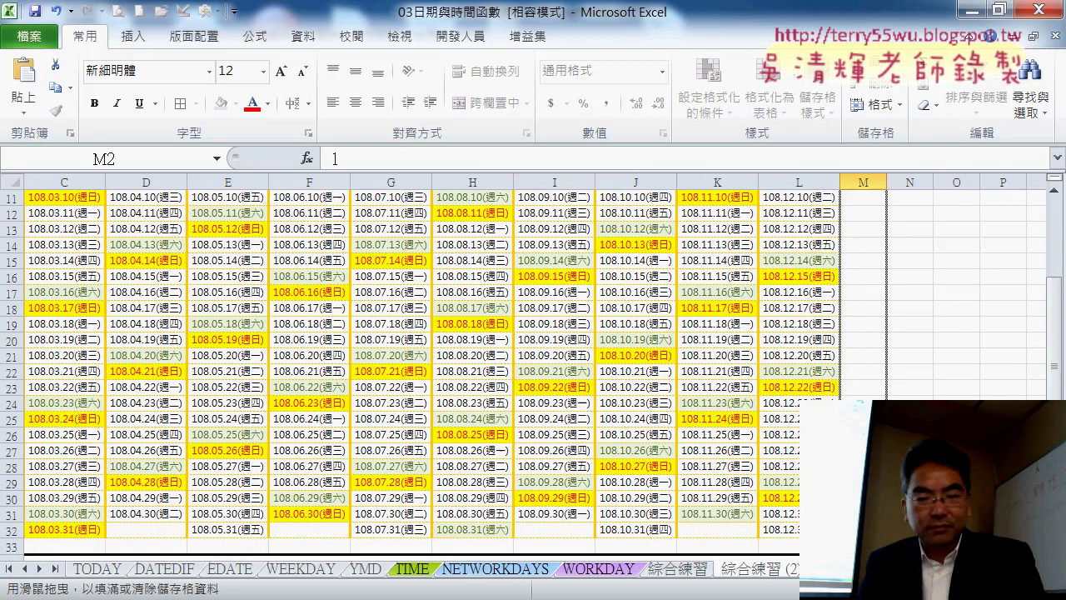
{"action": "left_click_drag", "start_coordinate": [863, 550], "coordinate": [862, 529]}
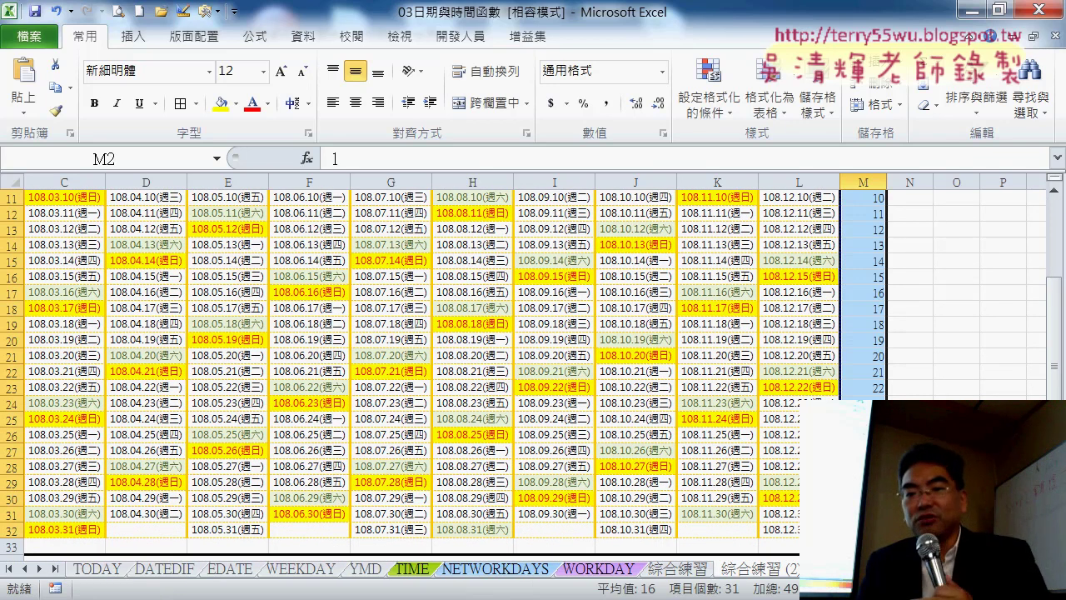
Delete rows 34–43 to remove the notes box below the table.
{"action": "scroll", "coordinate": [305, 436], "scroll_direction": "down", "scroll_amount": 3}
{"action": "scroll", "coordinate": [305, 436], "scroll_direction": "down", "scroll_amount": 1}
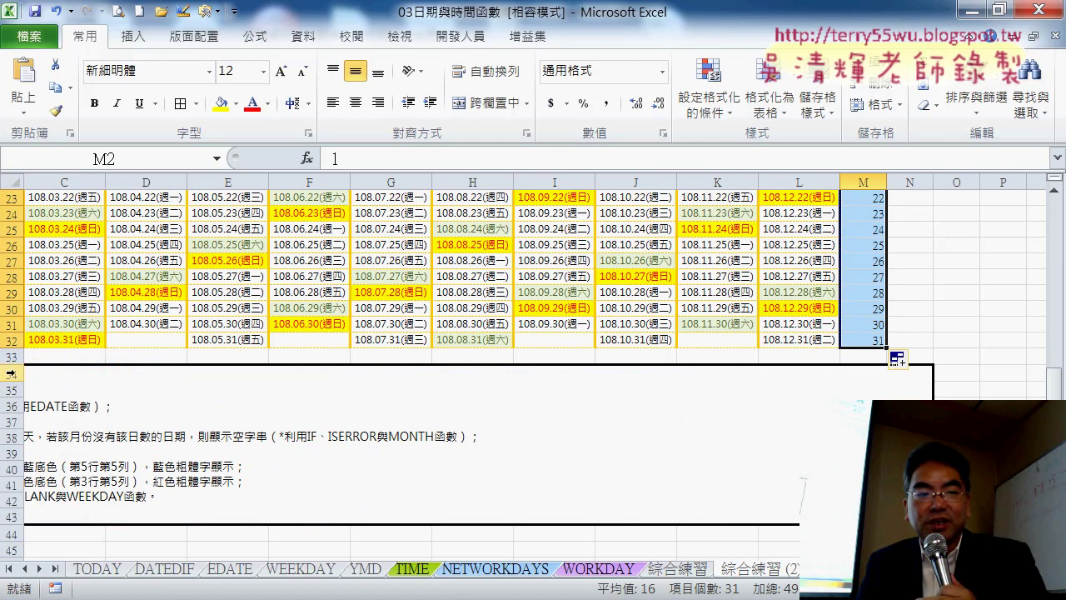
{"action": "left_click_drag", "start_coordinate": [12, 374], "coordinate": [16, 514]}
{"action": "right_click", "coordinate": [17, 514]}
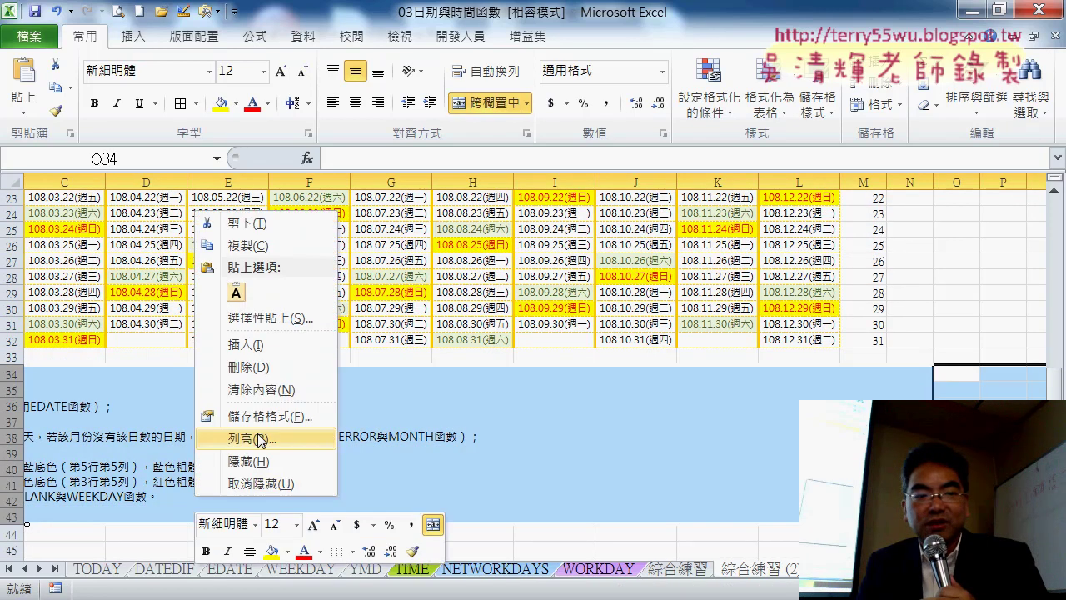
{"action": "left_click", "coordinate": [248, 367]}
{"action": "left_click", "coordinate": [874, 357]}
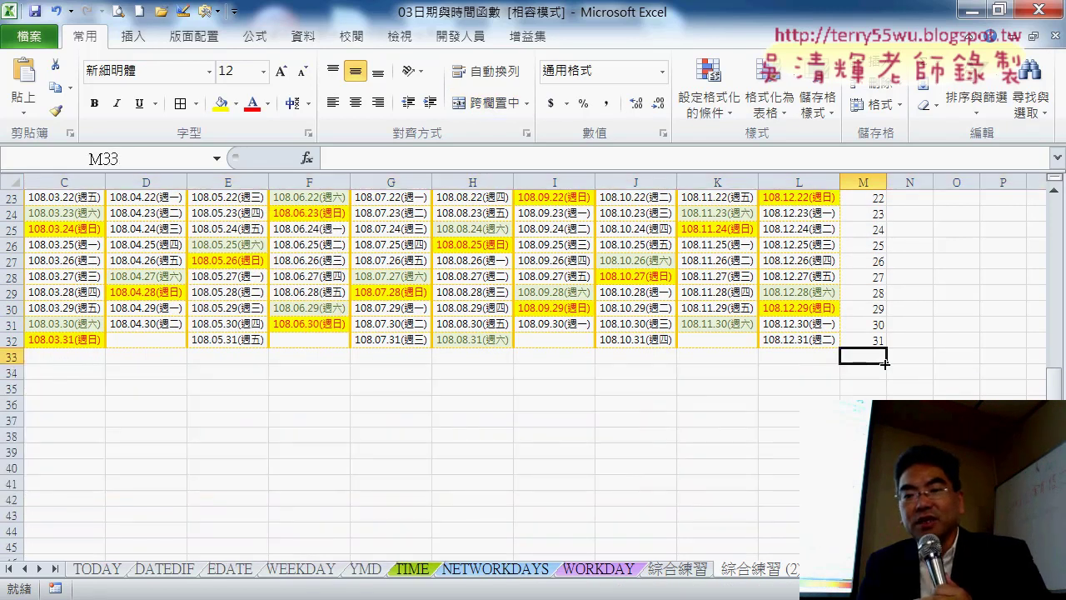
Copy the numbers 1–31 from M2:M32 and pick M33 below them as the paste start.
{"action": "scroll", "coordinate": [879, 365], "scroll_direction": "up", "scroll_amount": 4}
{"action": "scroll", "coordinate": [871, 367], "scroll_direction": "up", "scroll_amount": 4}
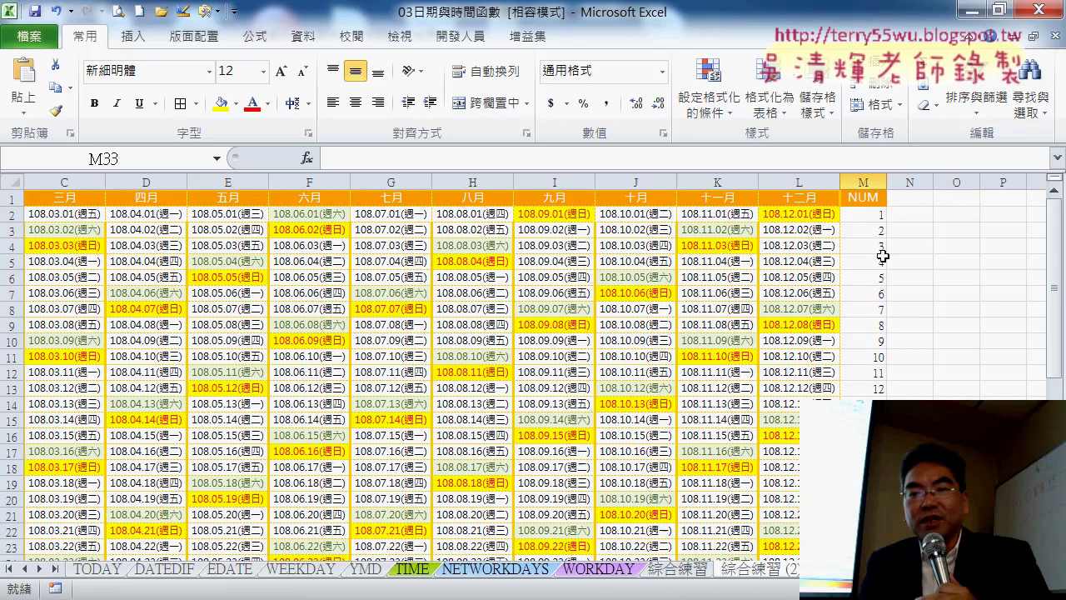
{"action": "left_click_drag", "start_coordinate": [876, 215], "coordinate": [866, 530]}
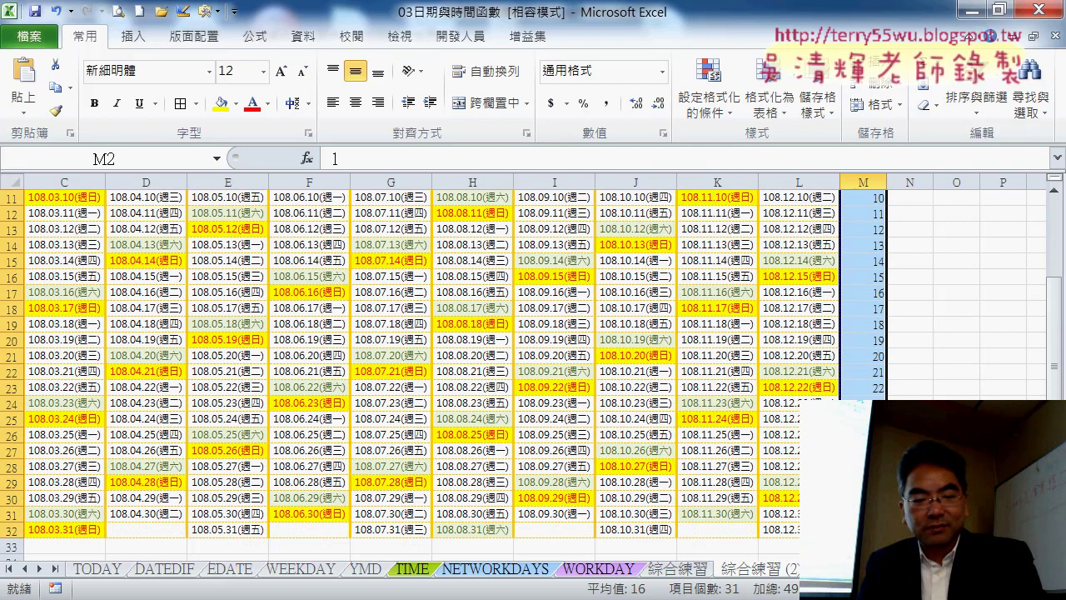
{"action": "key", "text": "ctrl+c"}
{"action": "left_click", "coordinate": [863, 546]}
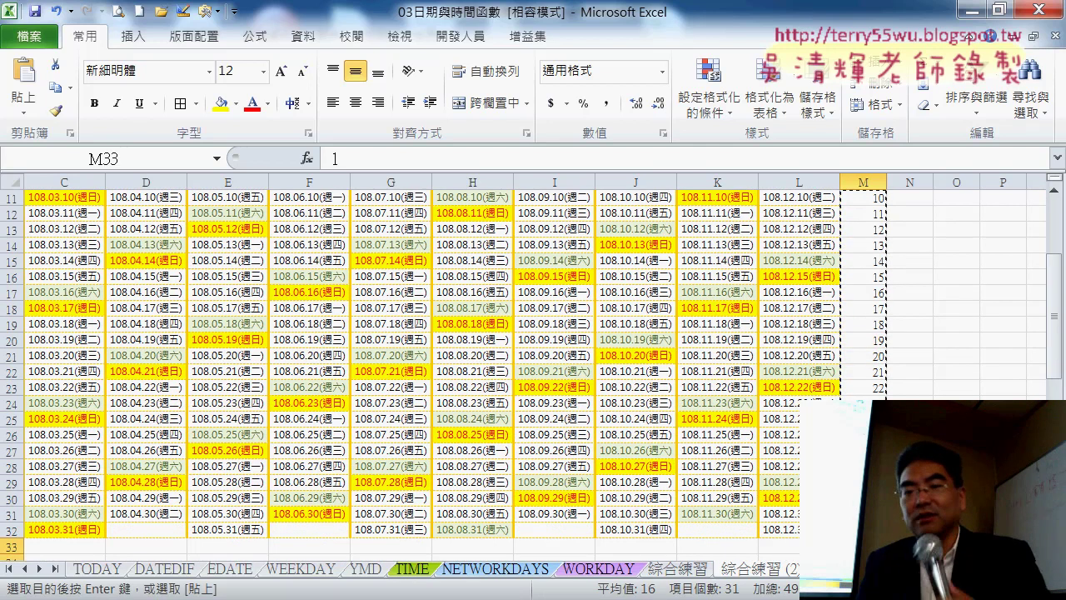
{"action": "scroll", "coordinate": [533, 375], "scroll_direction": "up", "scroll_amount": 1}
{"action": "scroll", "coordinate": [533, 375], "scroll_direction": "up", "scroll_amount": 1}
{"action": "scroll", "coordinate": [533, 375], "scroll_direction": "up", "scroll_amount": 2}
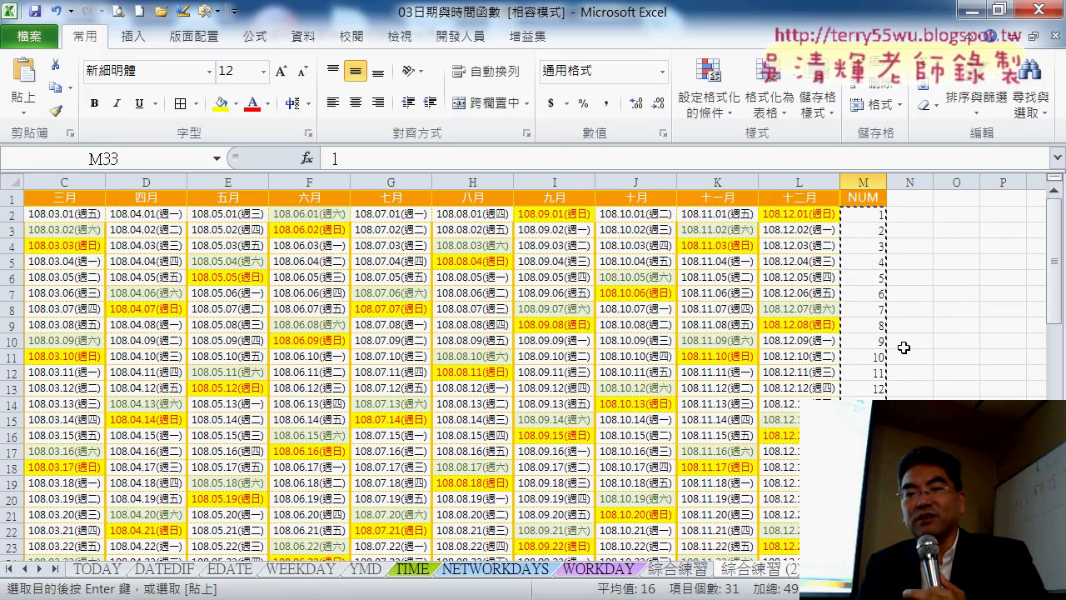
{"action": "left_click", "coordinate": [866, 218]}
{"action": "scroll", "coordinate": [866, 233], "scroll_direction": "down", "scroll_amount": 5}
{"action": "scroll", "coordinate": [866, 233], "scroll_direction": "down", "scroll_amount": 1}
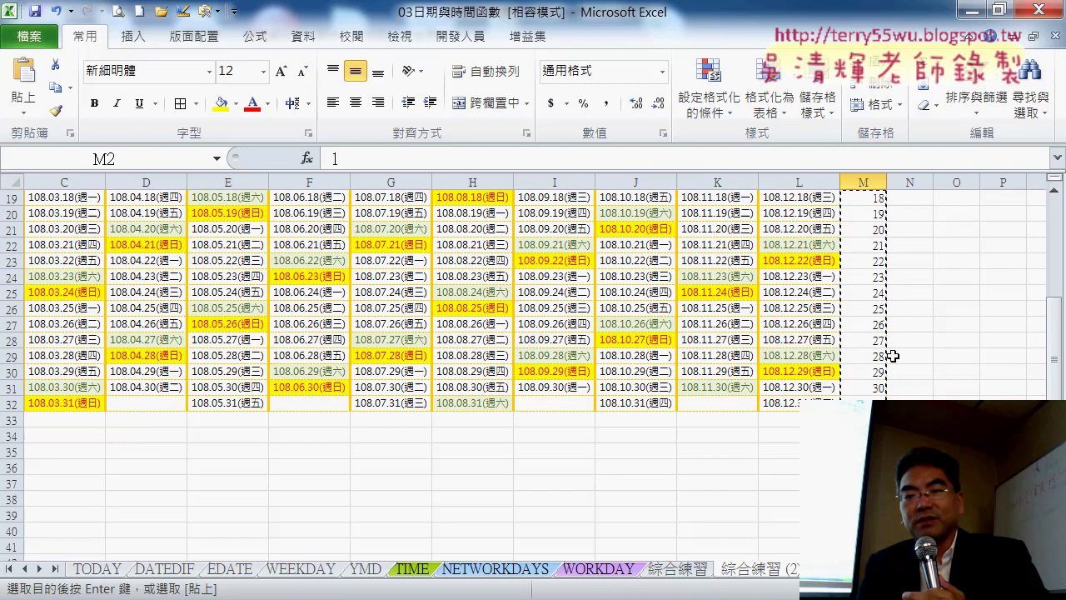
{"action": "left_click", "coordinate": [863, 420]}
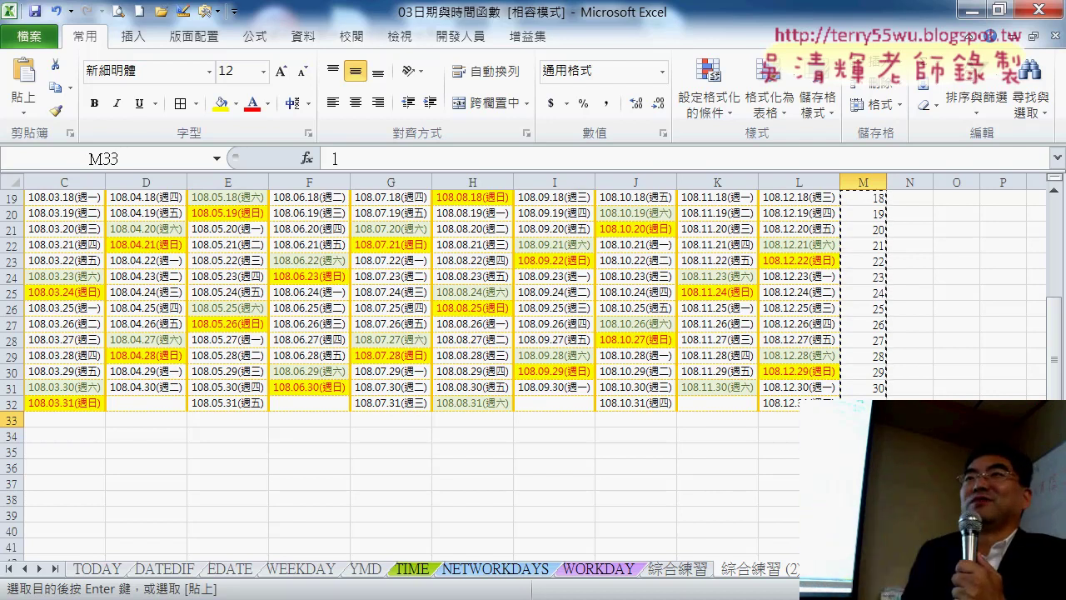
{"action": "scroll", "coordinate": [500, 291], "scroll_direction": "up", "scroll_amount": 3}
{"action": "scroll", "coordinate": [499, 292], "scroll_direction": "up", "scroll_amount": 3}
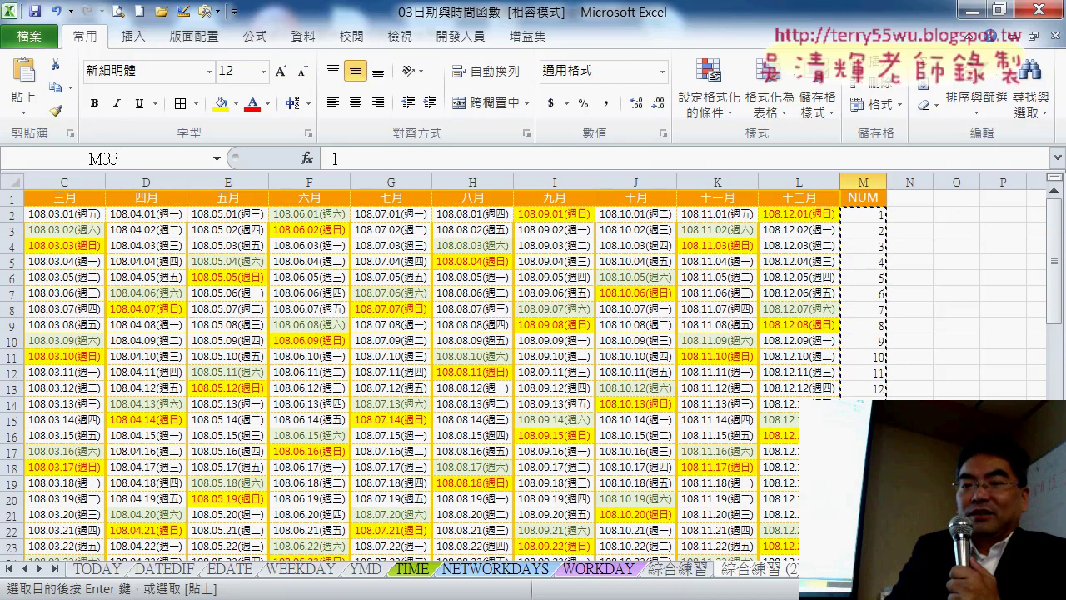
{"action": "left_click", "coordinate": [858, 198]}
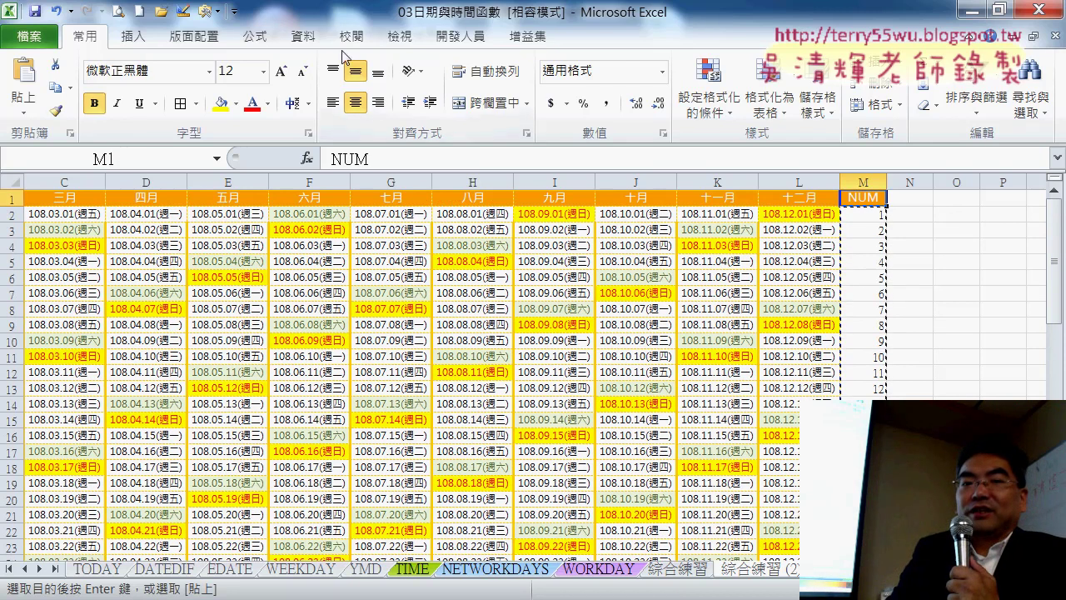
Sort the calendar by the NUM column, smallest to largest, through Data > Sort.
{"action": "left_click", "coordinate": [304, 37]}
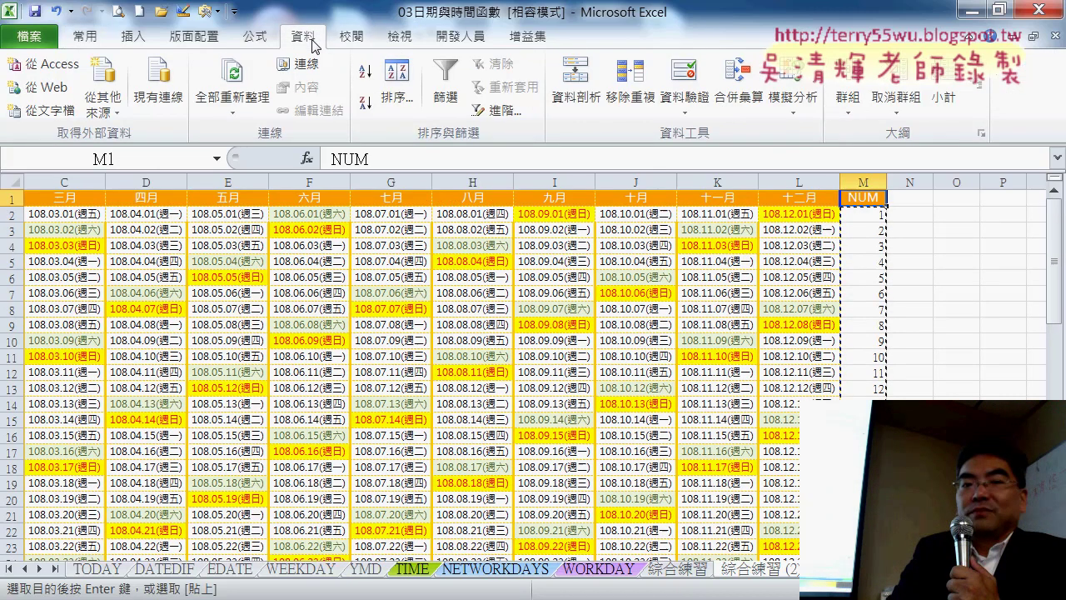
{"action": "left_click", "coordinate": [397, 93]}
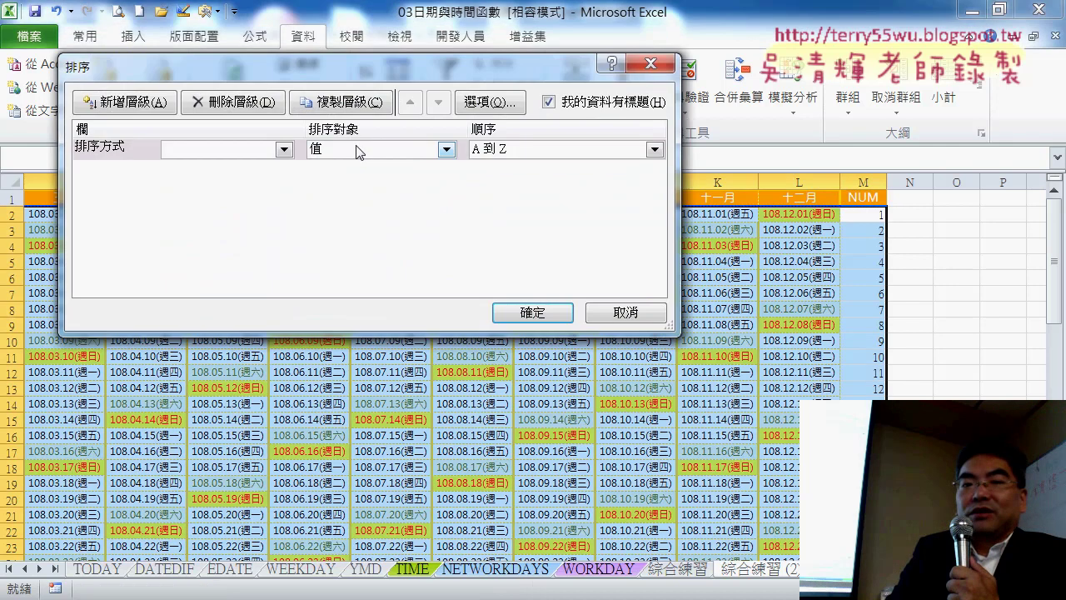
{"action": "left_click", "coordinate": [284, 149]}
{"action": "scroll", "coordinate": [281, 271], "scroll_direction": "down", "scroll_amount": 1}
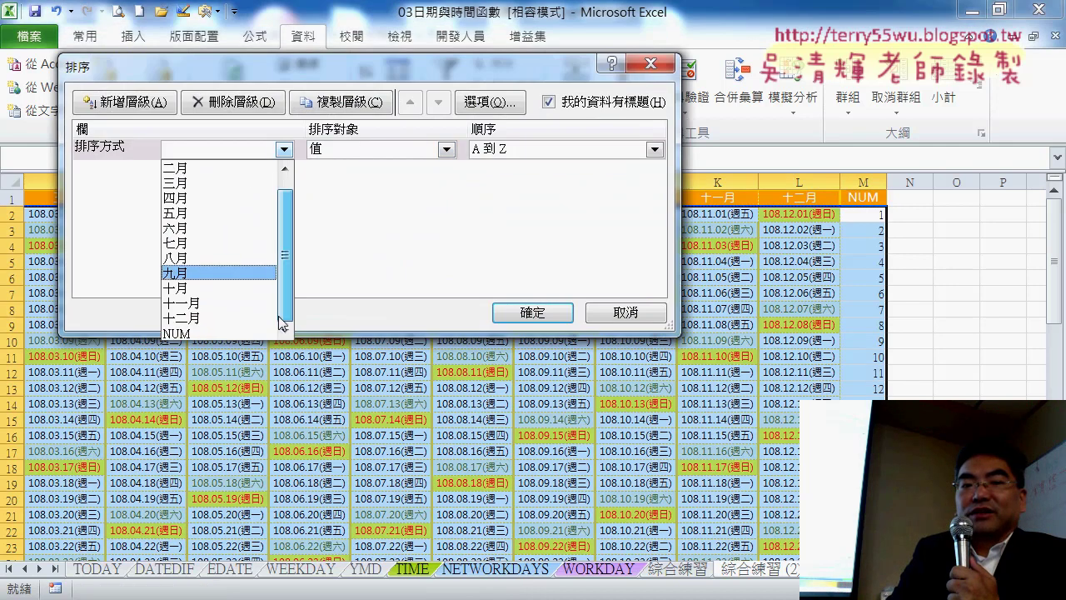
{"action": "left_click", "coordinate": [222, 334]}
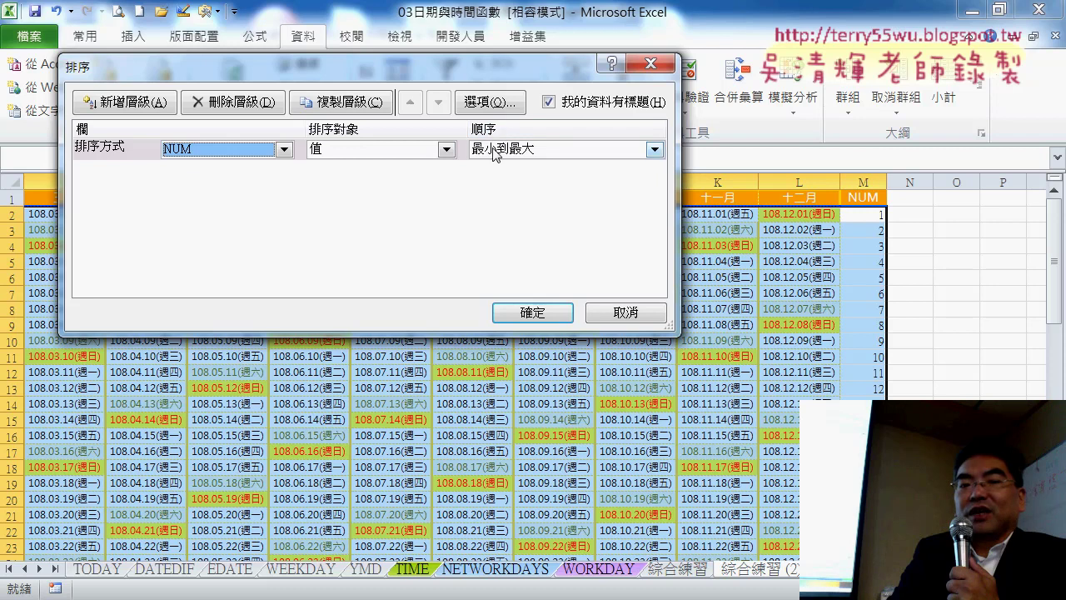
{"action": "left_click_drag", "start_coordinate": [541, 316], "coordinate": [547, 236]}
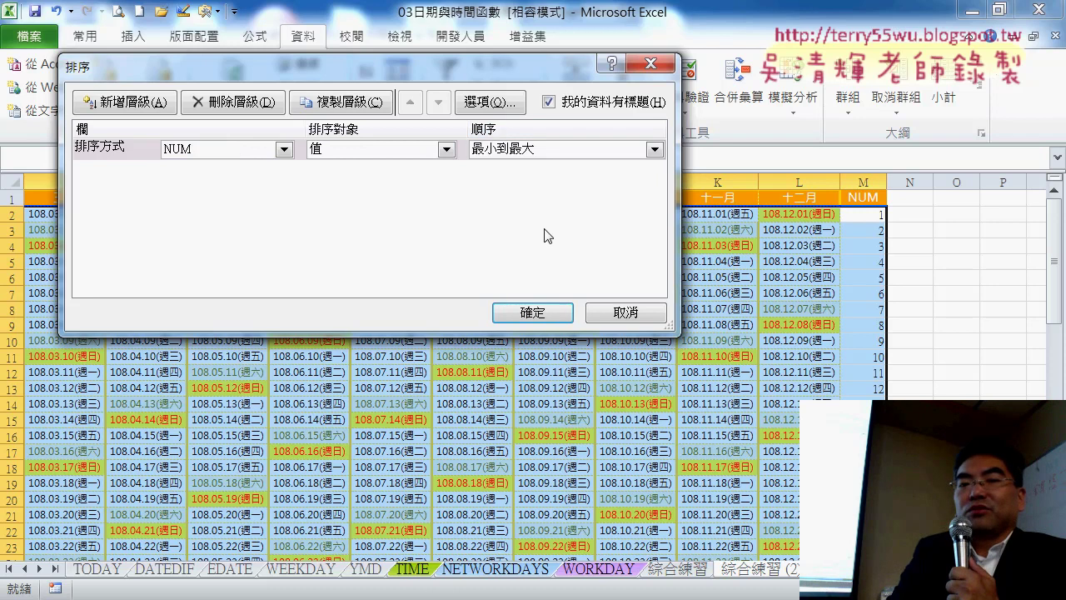
{"action": "left_click_drag", "start_coordinate": [528, 73], "coordinate": [805, 272]}
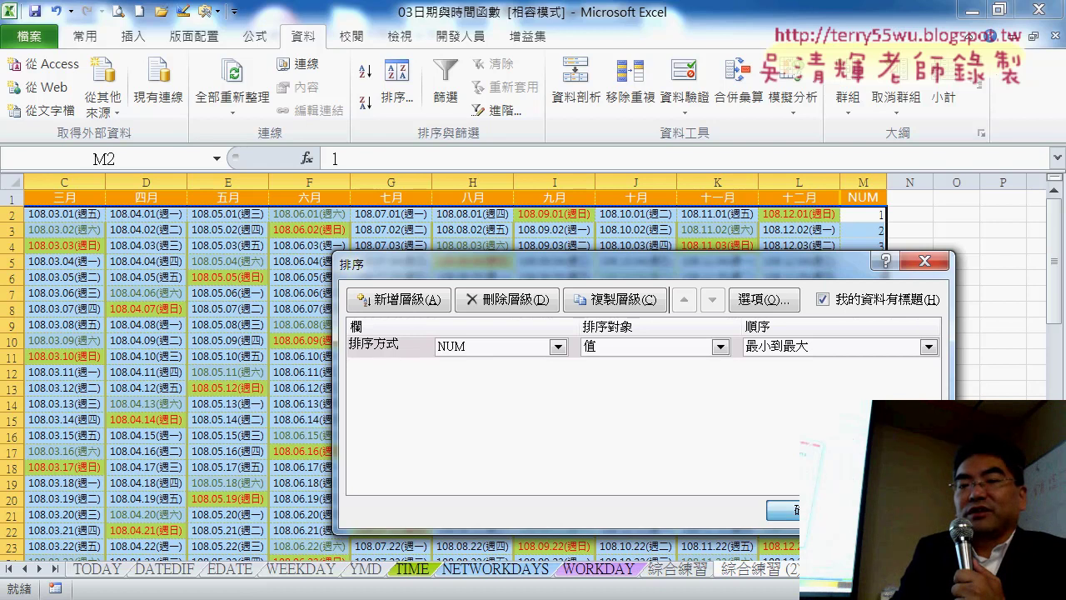
{"action": "left_click", "coordinate": [811, 509]}
{"action": "scroll", "coordinate": [537, 366], "scroll_direction": "left", "scroll_amount": 2}
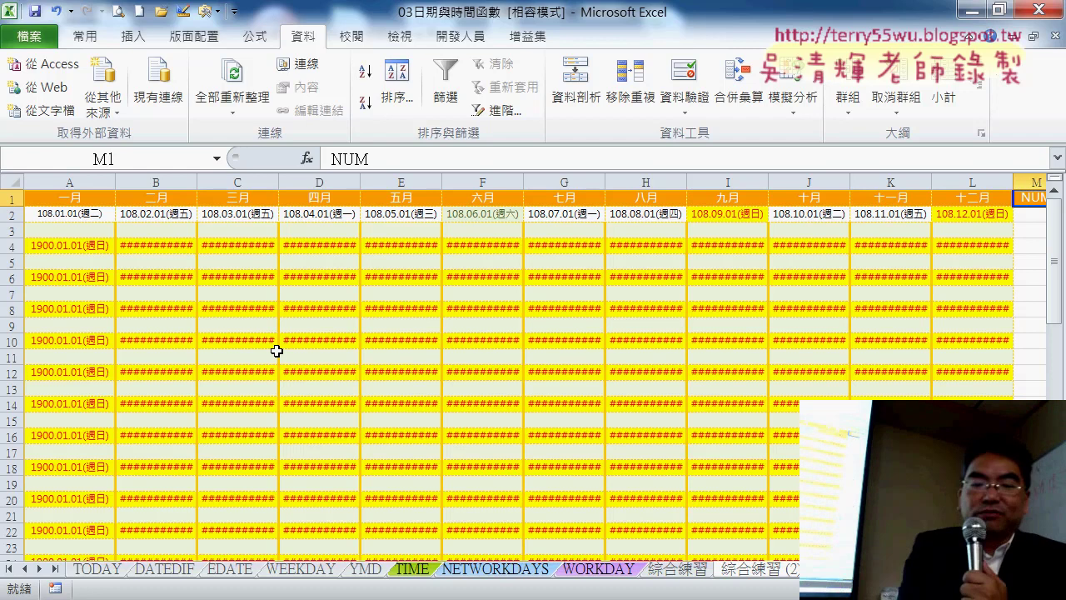
Undo the sort and copy the calendar dates A2:L32.
{"action": "key", "text": "ctrl+z"}
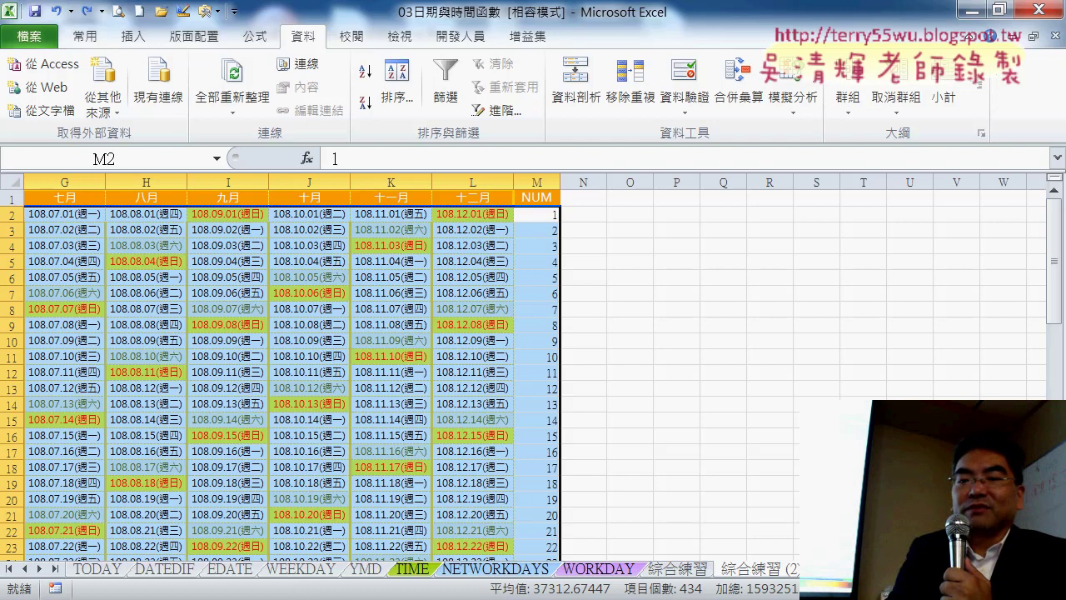
{"action": "scroll", "coordinate": [680, 464], "scroll_direction": "left", "scroll_amount": 3}
{"action": "mouse_move", "coordinate": [52, 213]}
{"action": "left_mouse_down"}
{"action": "mouse_move", "coordinate": [958, 237]}
{"action": "mouse_move", "coordinate": [932, 159]}
{"action": "mouse_move", "coordinate": [941, 260]}
{"action": "left_mouse_up"}
{"action": "right_click", "coordinate": [606, 227]}
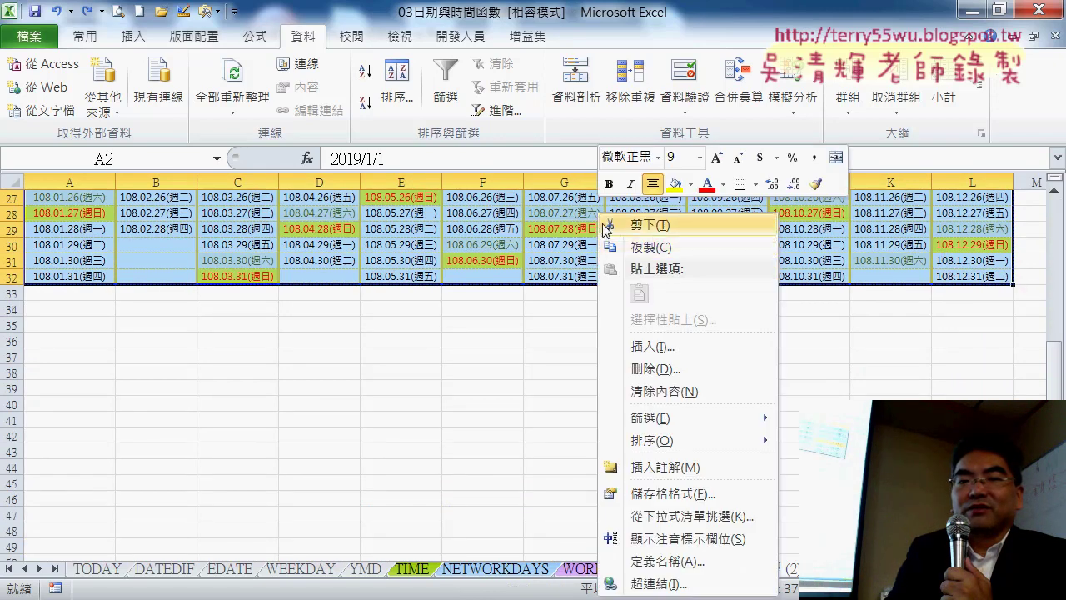
{"action": "left_click", "coordinate": [647, 248]}
{"action": "scroll", "coordinate": [452, 219], "scroll_direction": "up", "scroll_amount": 9}
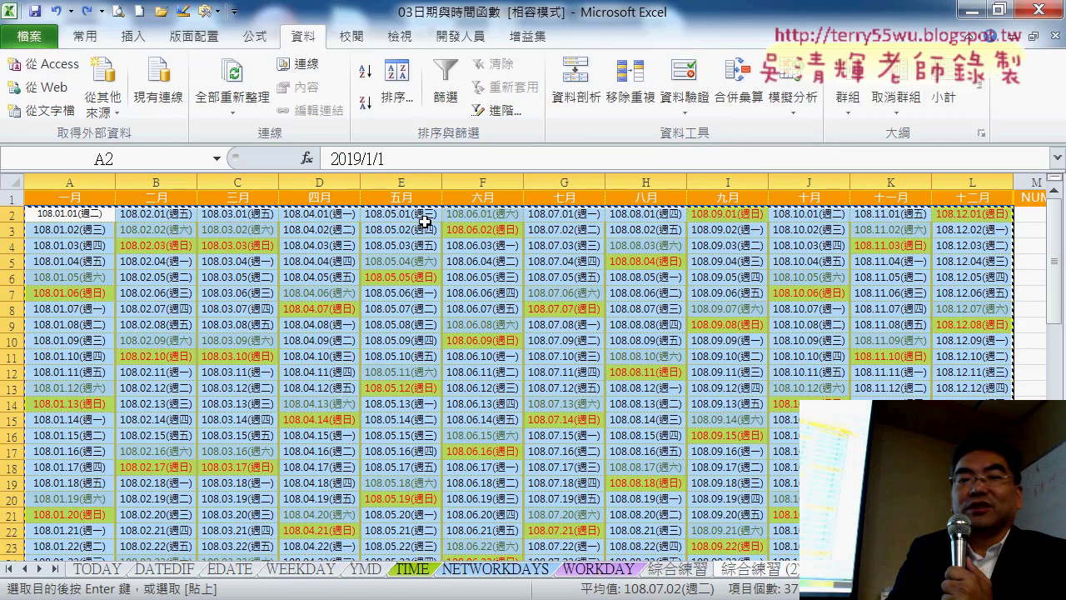
Paste Special the copied dates back in place as values only.
{"action": "right_click", "coordinate": [427, 213]}
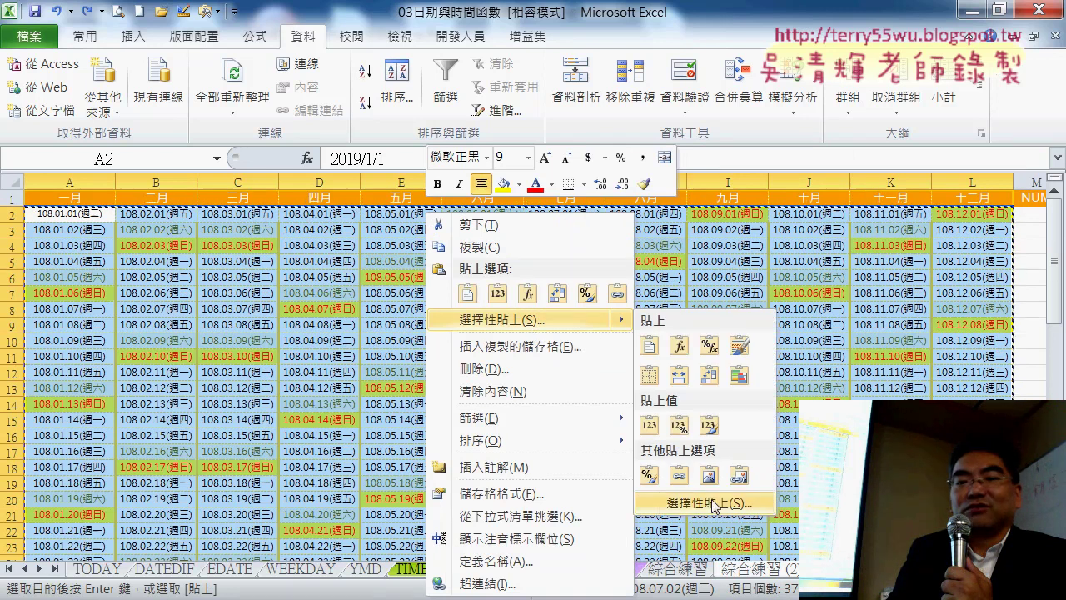
{"action": "left_click", "coordinate": [708, 502]}
{"action": "left_click", "coordinate": [556, 374]}
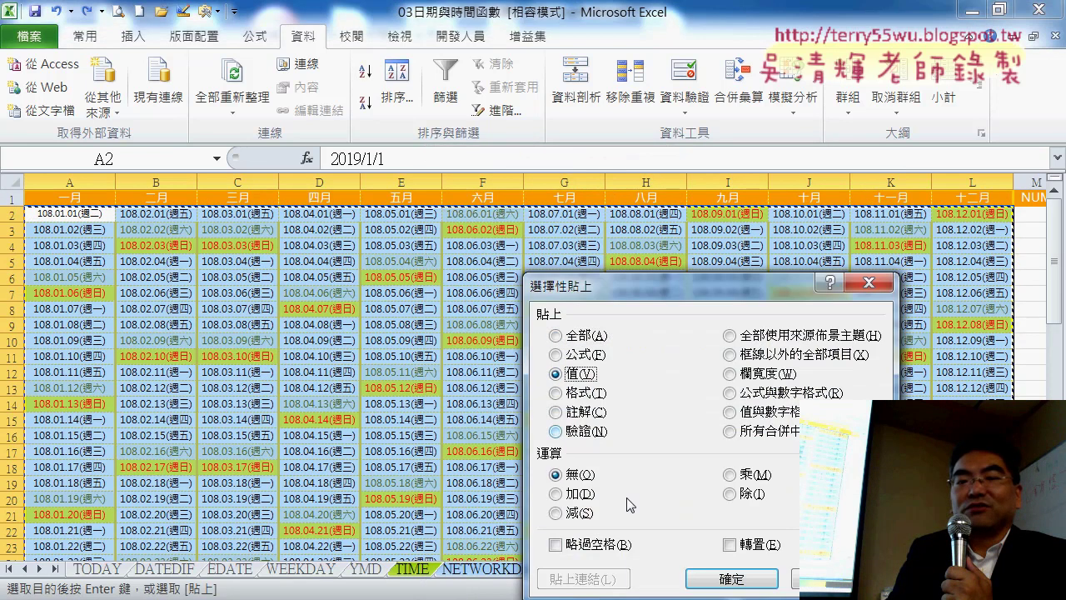
{"action": "left_click", "coordinate": [731, 578]}
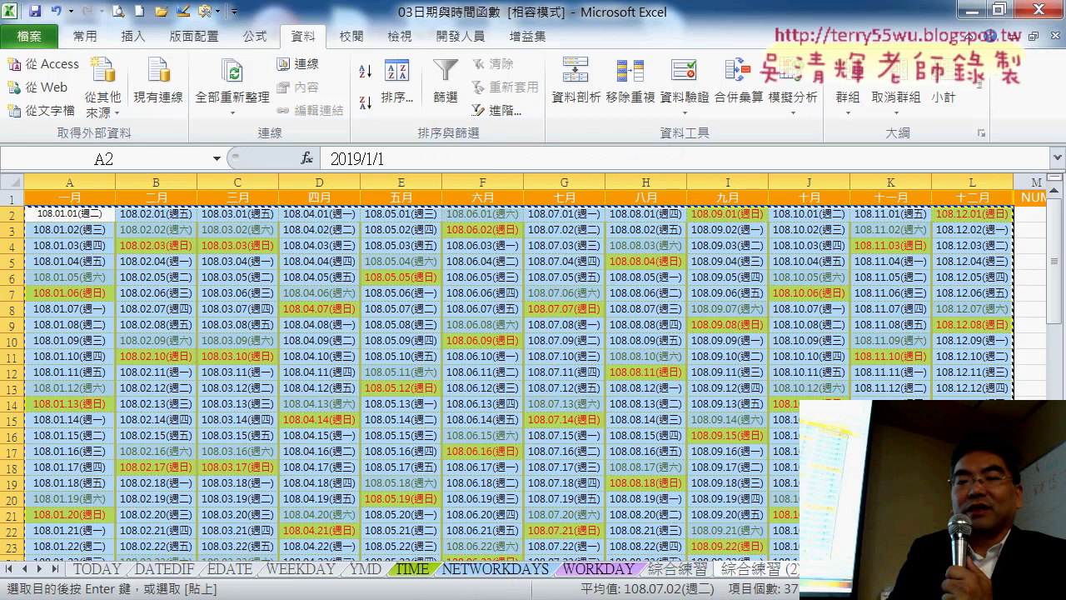
{"action": "scroll", "coordinate": [980, 330], "scroll_direction": "right", "scroll_amount": 1}
{"action": "left_click", "coordinate": [947, 198]}
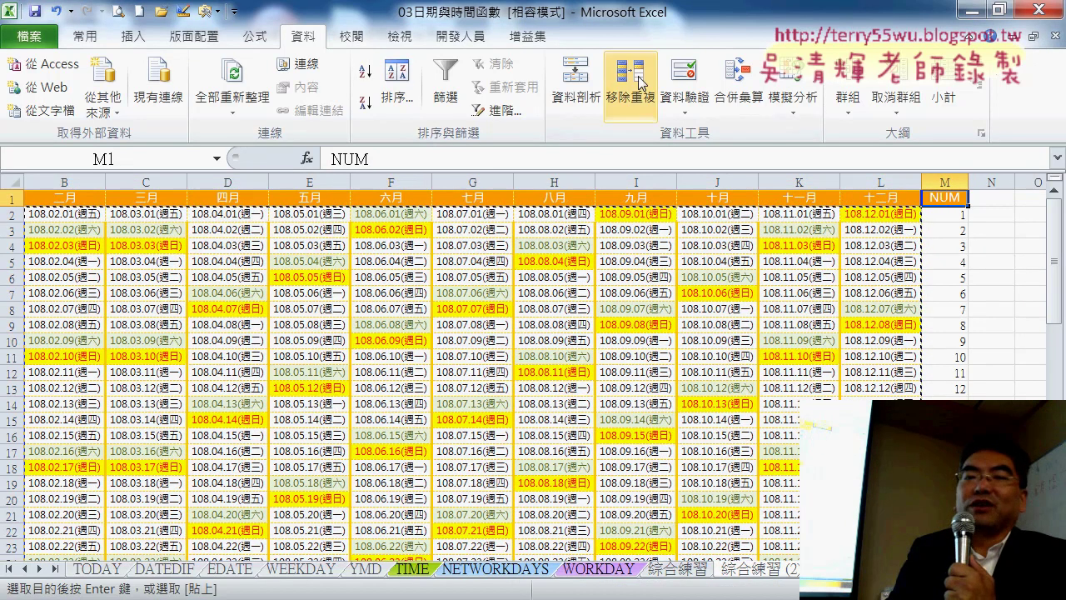
Sort the calendar by NUM, smallest to largest, so blank rows alternate with dates.
{"action": "left_click", "coordinate": [408, 92]}
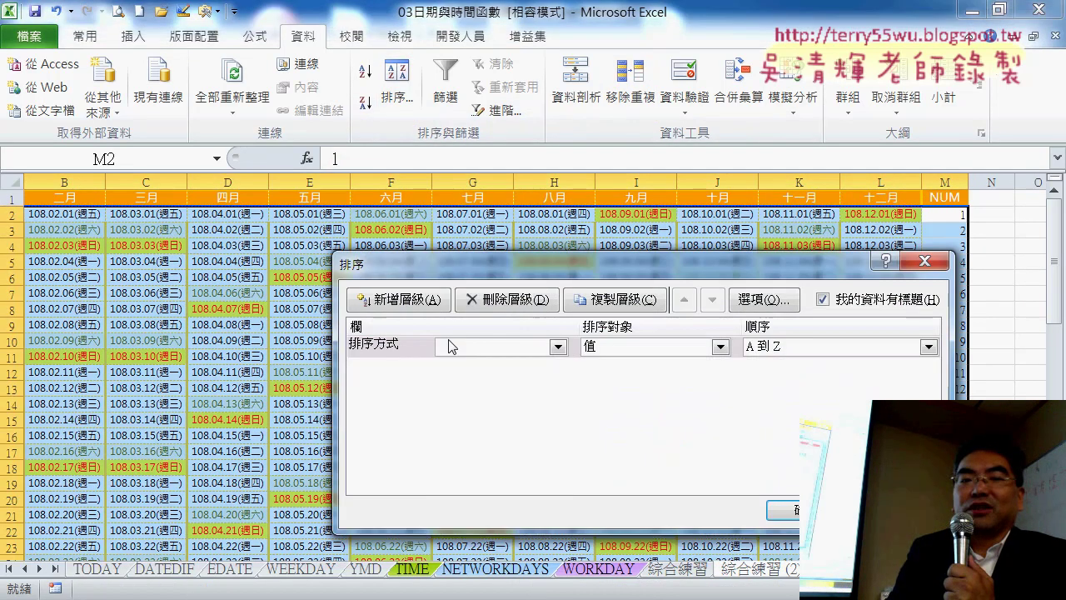
{"action": "left_click", "coordinate": [482, 346]}
{"action": "left_click_drag", "start_coordinate": [563, 442], "coordinate": [563, 460]}
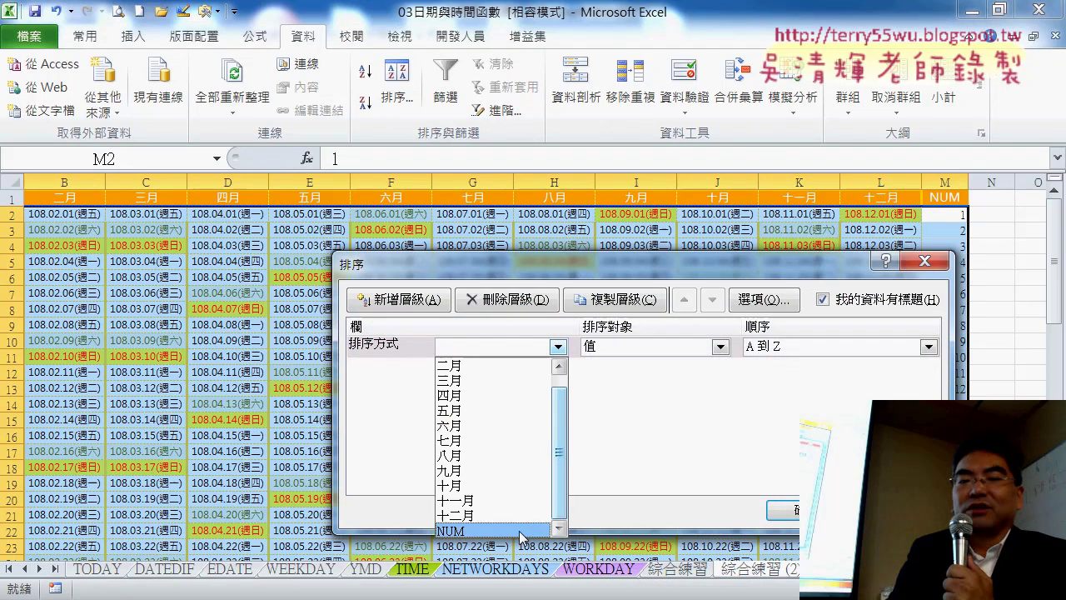
{"action": "left_click", "coordinate": [524, 530]}
{"action": "left_click", "coordinate": [786, 515]}
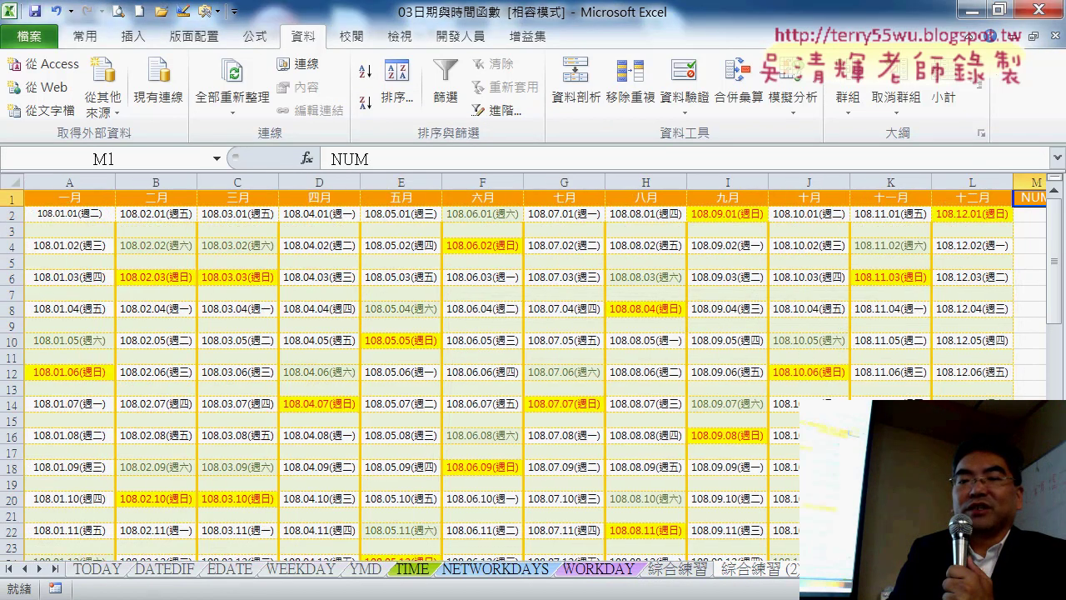
Delete the NUM helper column M.
{"action": "left_click", "coordinate": [944, 181]}
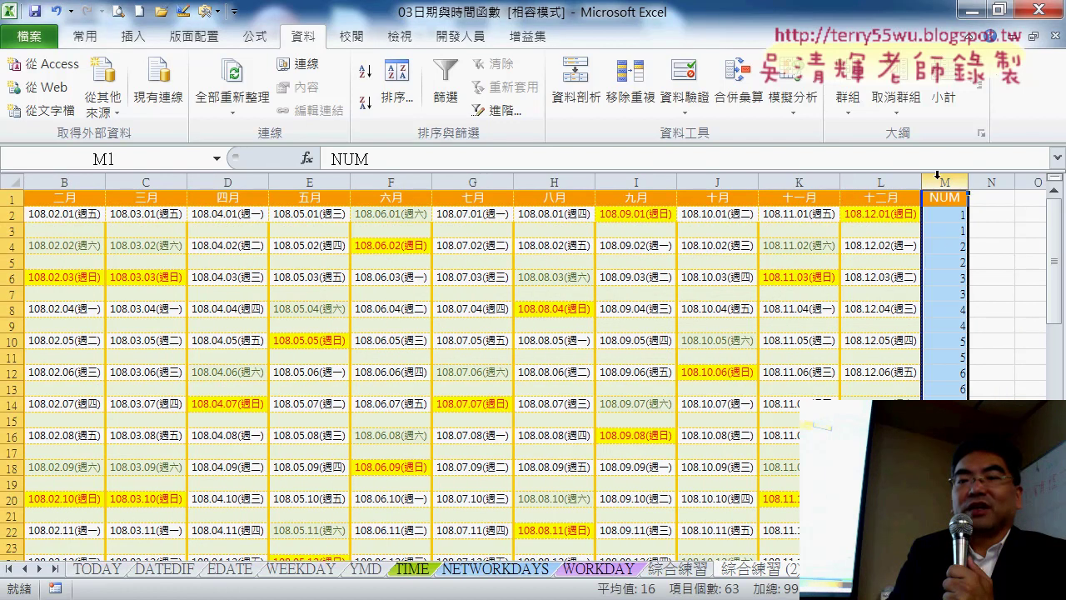
{"action": "right_click", "coordinate": [945, 234]}
{"action": "left_click", "coordinate": [888, 393]}
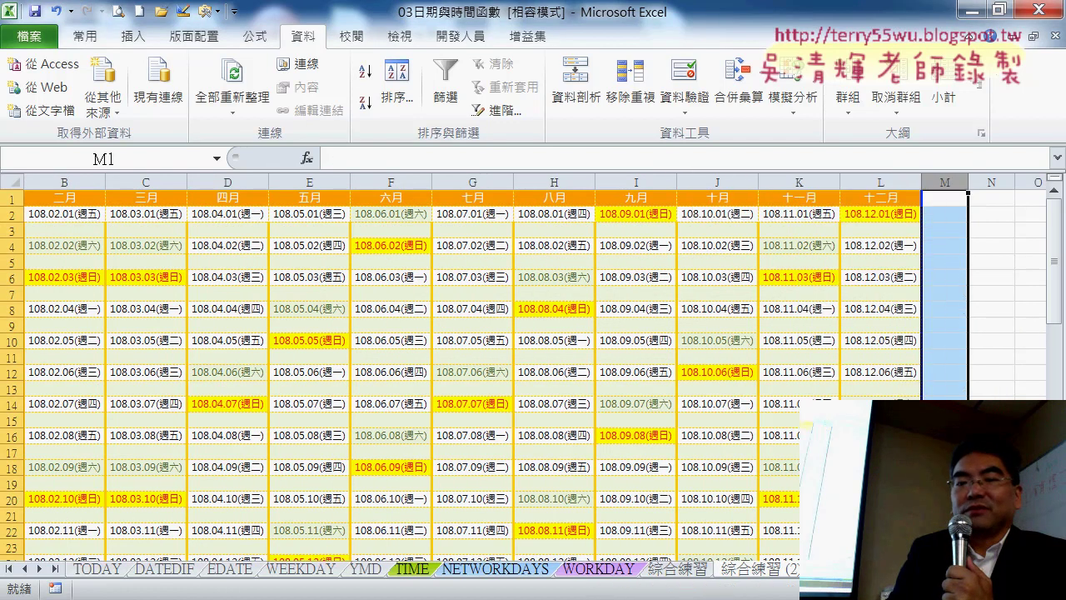
Leave cell A3 selected and go to the 綜合練習 sheet holding the plain 107-year date table.
{"action": "left_click", "coordinate": [66, 232]}
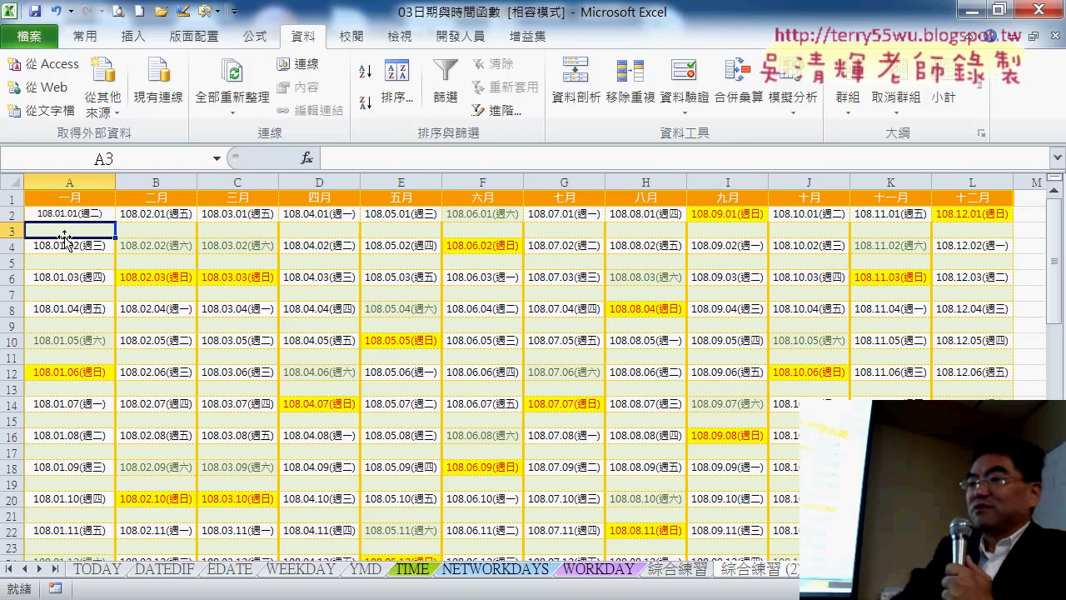
{"action": "left_click", "coordinate": [694, 574]}
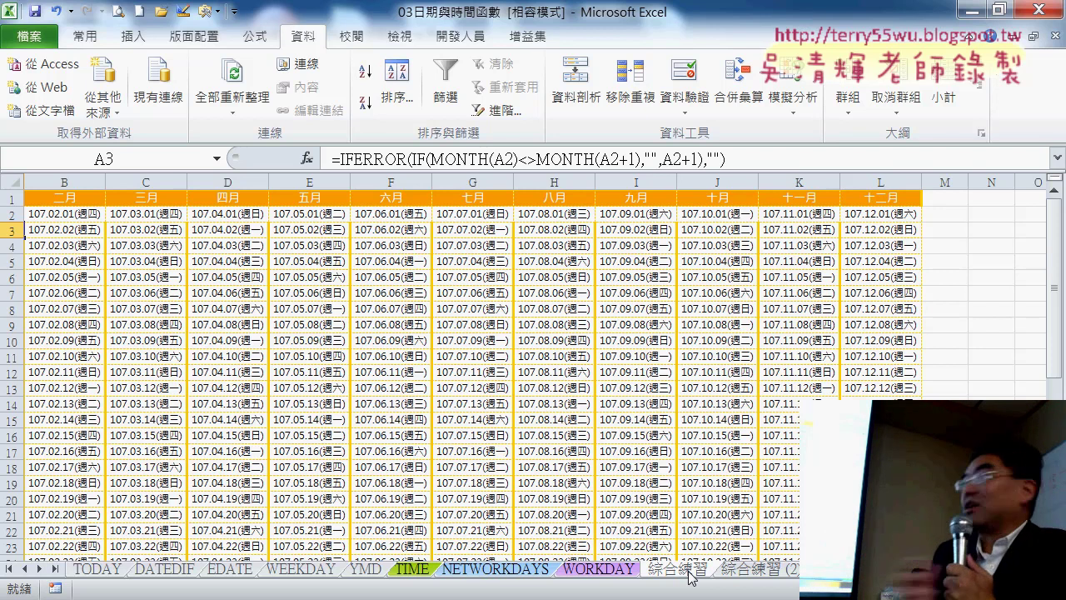
{"action": "left_click", "coordinate": [755, 573]}
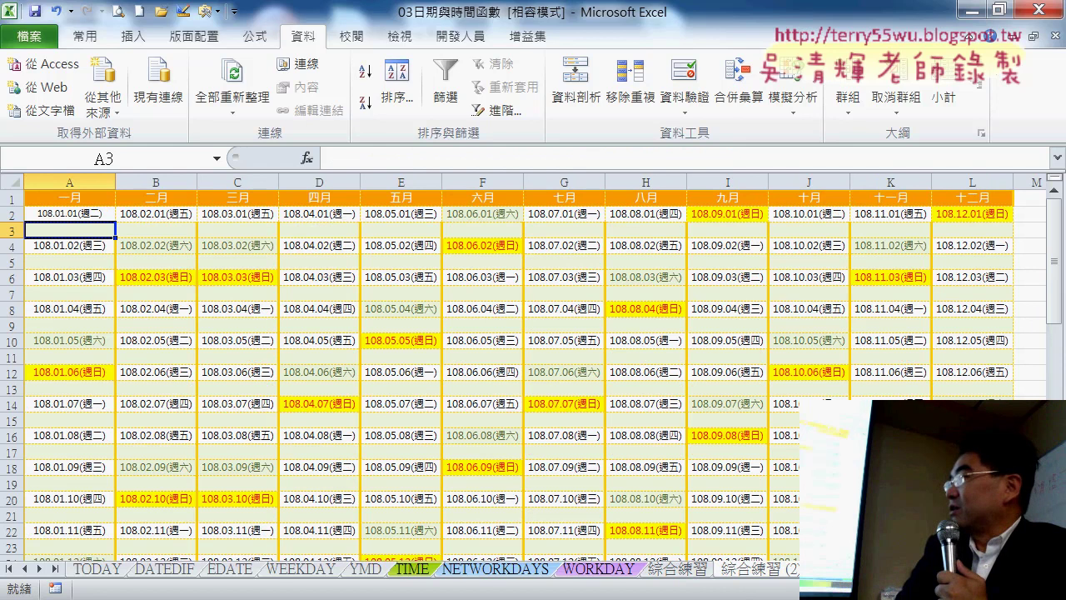
{"action": "left_click", "coordinate": [679, 571]}
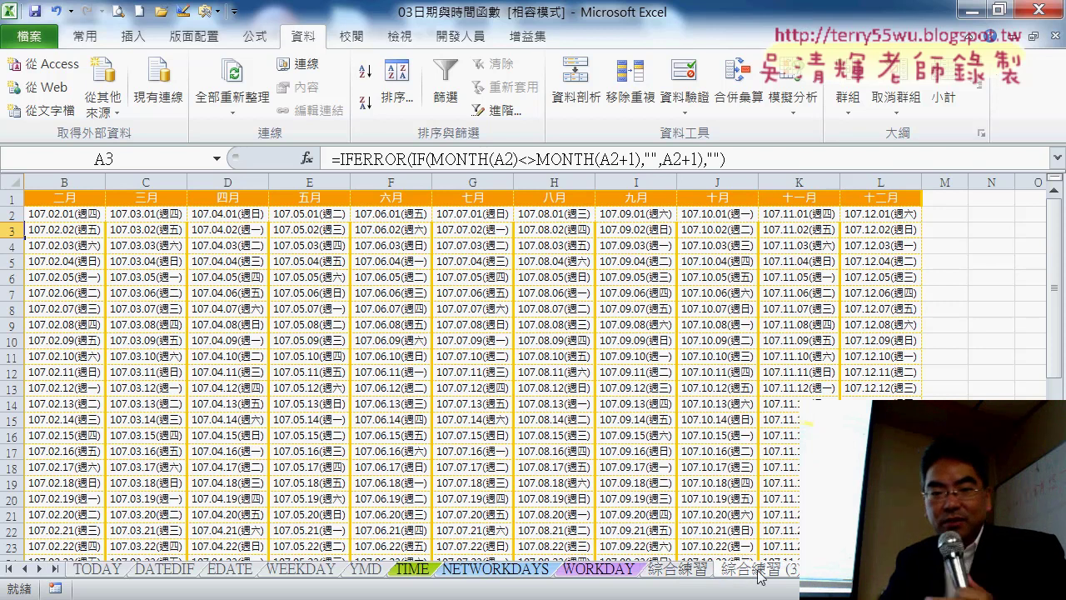
{"action": "mouse_move", "coordinate": [746, 566]}
{"action": "left_mouse_down"}
{"action": "mouse_move", "coordinate": [794, 567]}
{"action": "mouse_move", "coordinate": [796, 554]}
{"action": "left_mouse_up"}
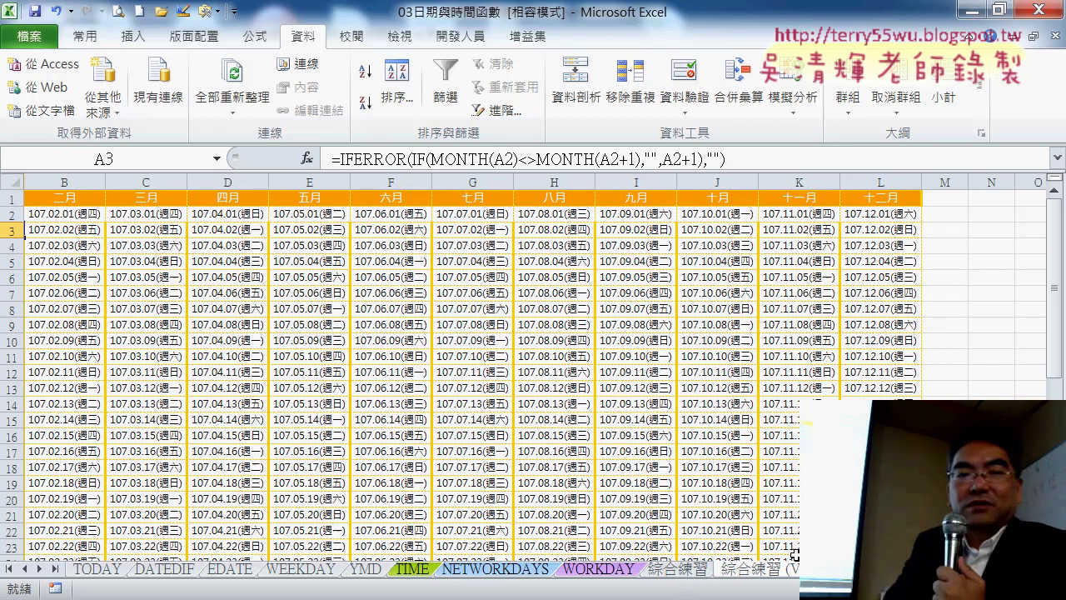
{"action": "scroll", "coordinate": [25, 238], "scroll_direction": "left", "scroll_amount": 1}
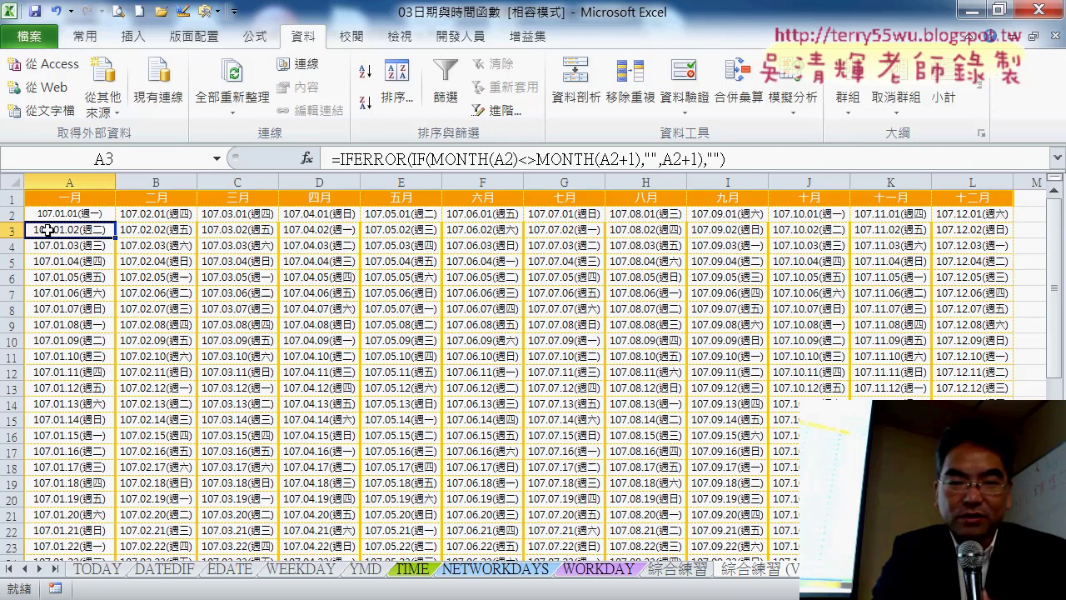
Clear row 3, then fill the gap-and-date pattern from A3:A4 down to row 62 and across columns A–L.
{"action": "key", "text": "ctrl+z"}
{"action": "left_click", "coordinate": [77, 247]}
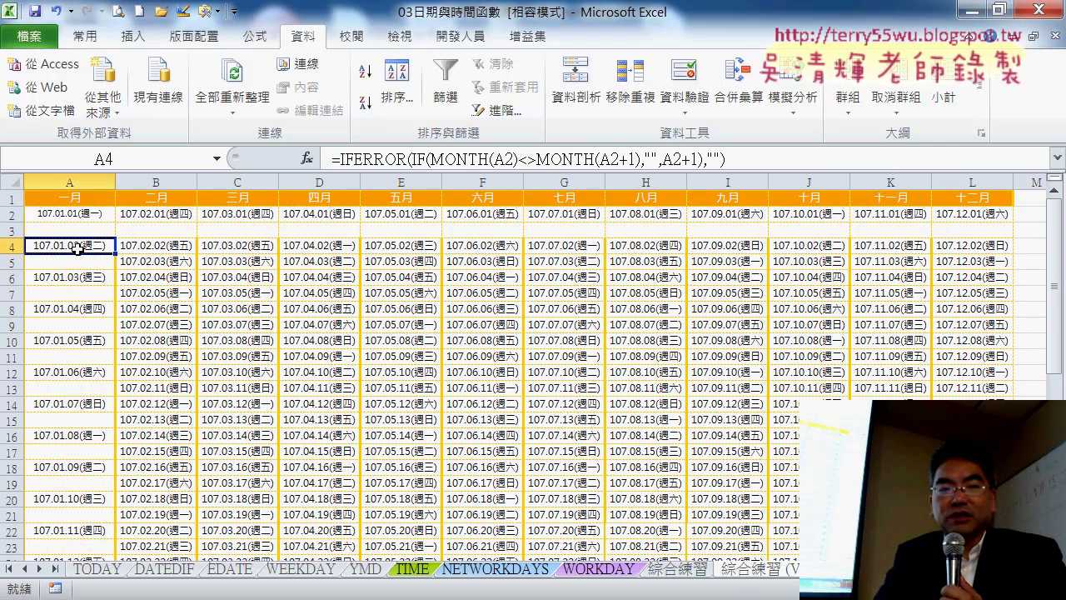
{"action": "mouse_move", "coordinate": [78, 230]}
{"action": "left_mouse_down"}
{"action": "mouse_move", "coordinate": [116, 537]}
{"action": "mouse_move", "coordinate": [141, 547]}
{"action": "mouse_move", "coordinate": [131, 493]}
{"action": "left_mouse_up"}
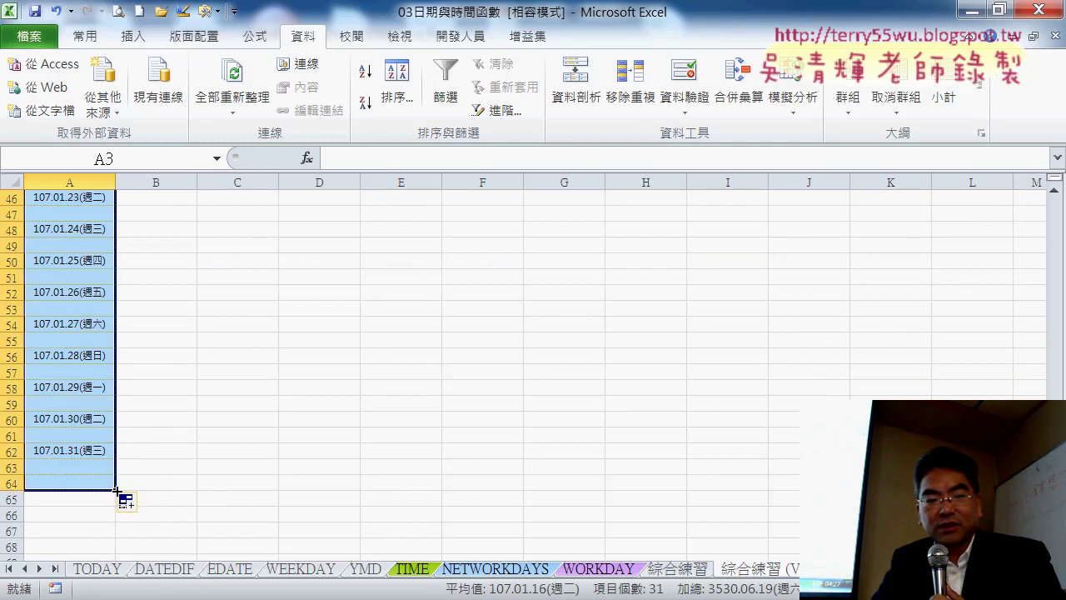
{"action": "left_click_drag", "start_coordinate": [116, 491], "coordinate": [120, 463]}
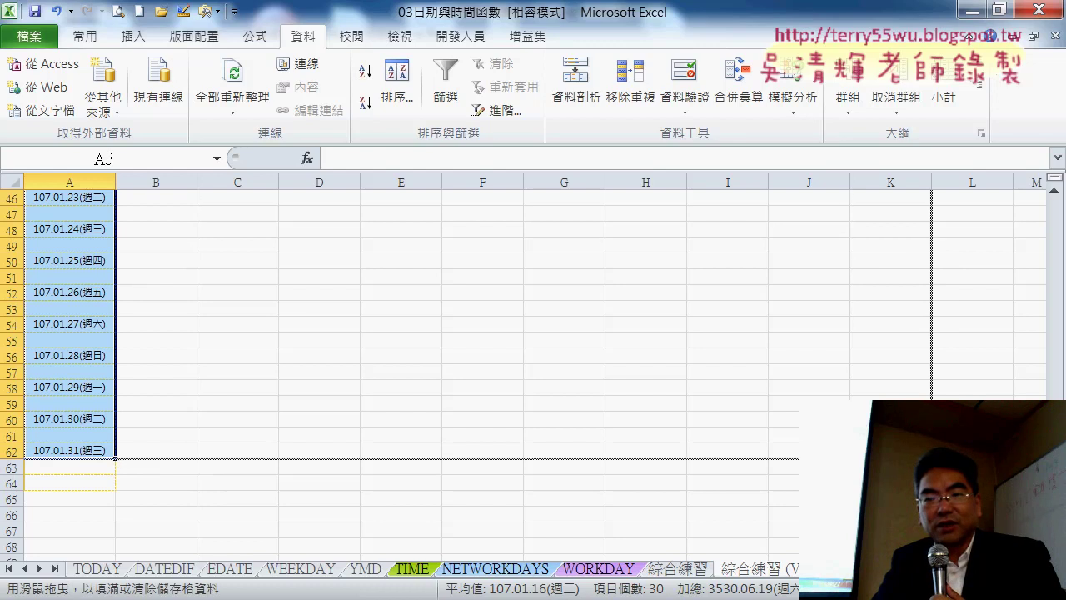
{"action": "left_click_drag", "start_coordinate": [117, 461], "coordinate": [999, 463]}
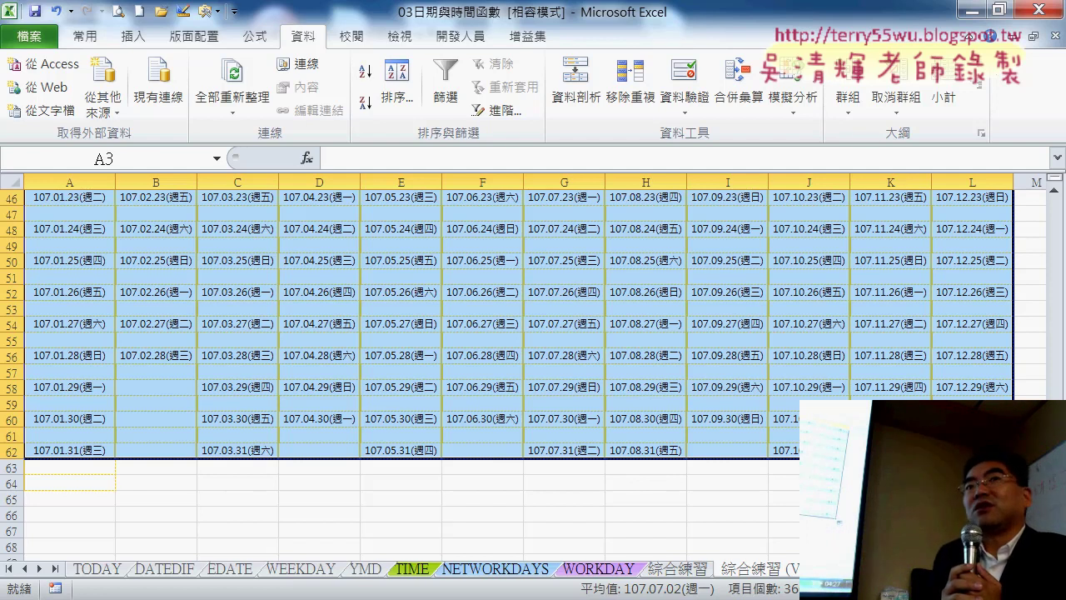
{"action": "key", "text": "ctrl+shift+Left"}
{"action": "scroll", "coordinate": [533, 367], "scroll_direction": "up", "scroll_amount": 15}
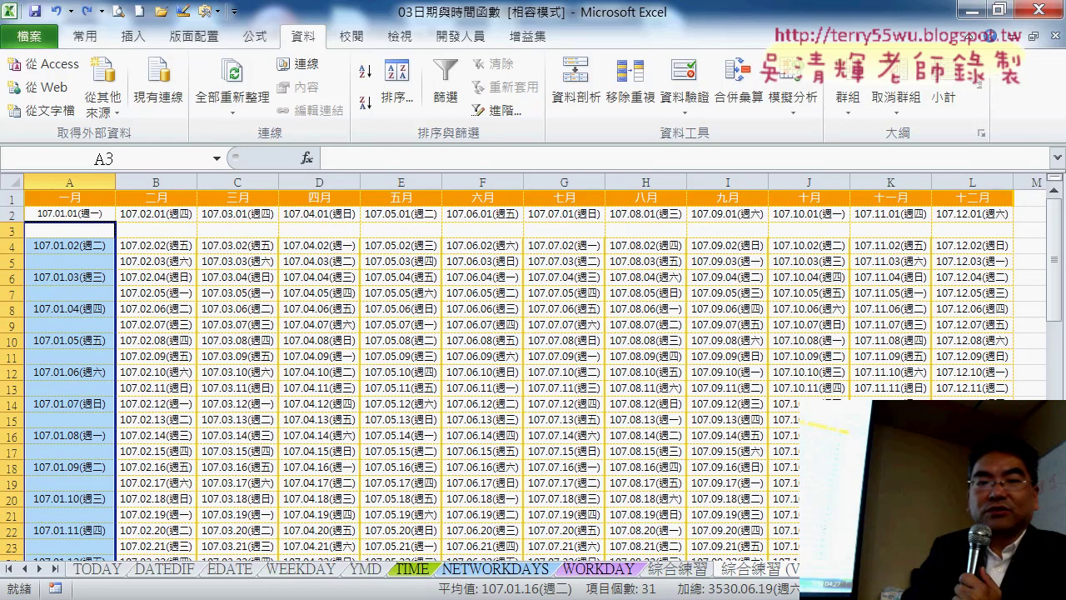
{"action": "left_click", "coordinate": [88, 232]}
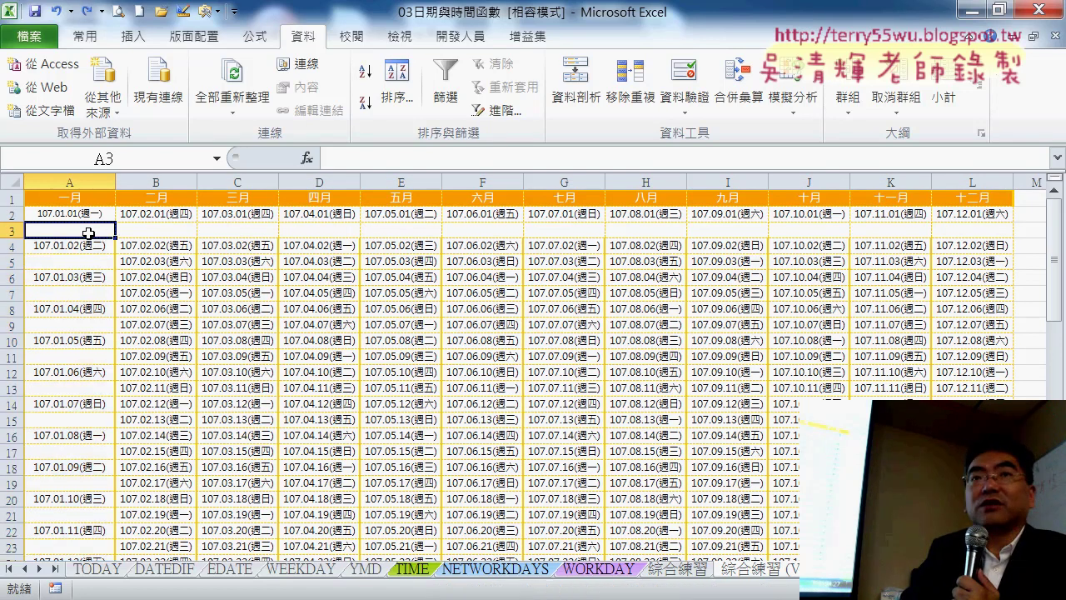
{"action": "left_click_drag", "start_coordinate": [98, 250], "coordinate": [93, 262]}
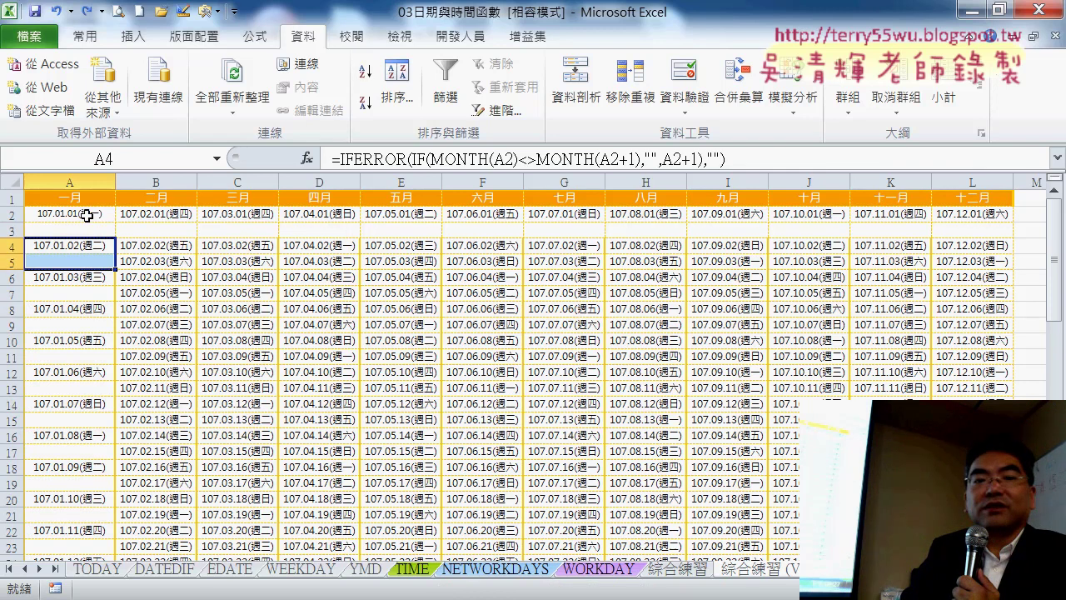
{"action": "left_click", "coordinate": [87, 247]}
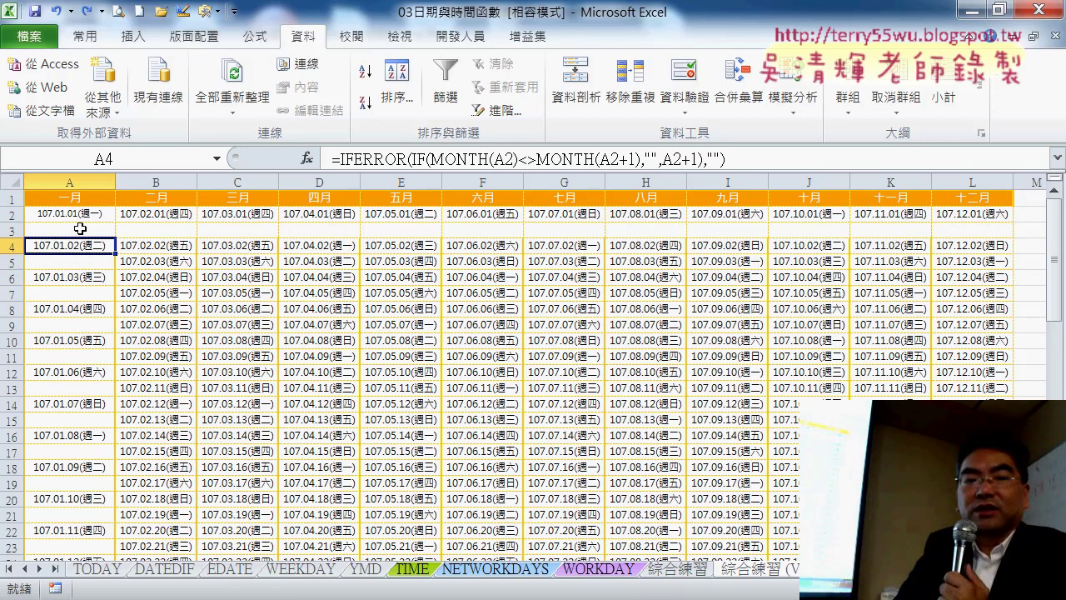
{"action": "mouse_move", "coordinate": [80, 228]}
{"action": "left_mouse_down"}
{"action": "mouse_move", "coordinate": [116, 556]}
{"action": "mouse_move", "coordinate": [110, 501]}
{"action": "mouse_move", "coordinate": [999, 512]}
{"action": "left_mouse_up"}
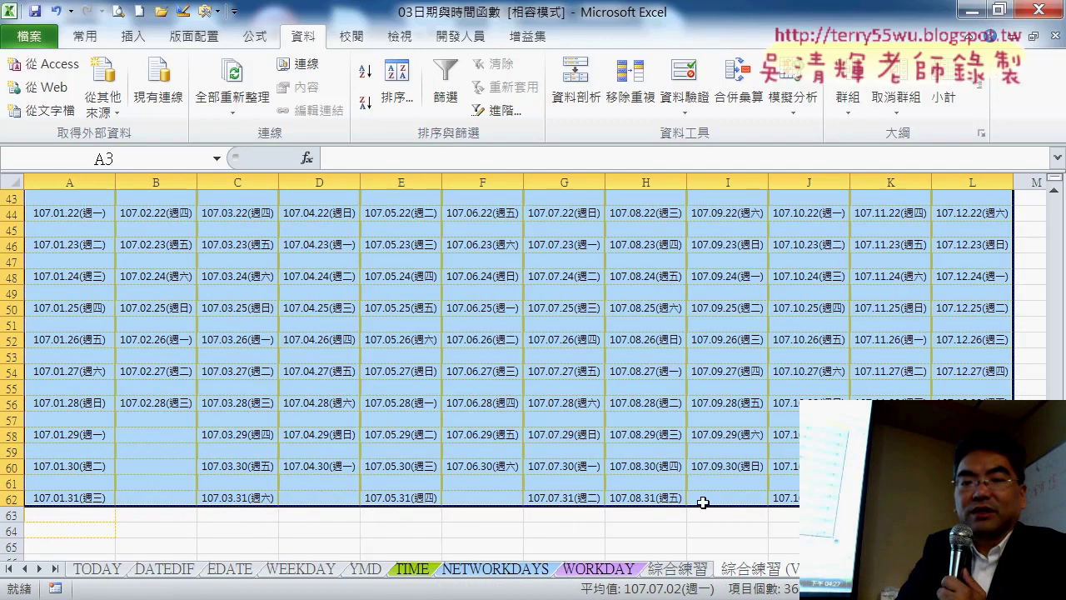
{"action": "scroll", "coordinate": [702, 502], "scroll_direction": "up", "scroll_amount": 3}
{"action": "scroll", "coordinate": [703, 502], "scroll_direction": "up", "scroll_amount": 5}
{"action": "scroll", "coordinate": [703, 502], "scroll_direction": "up", "scroll_amount": 4}
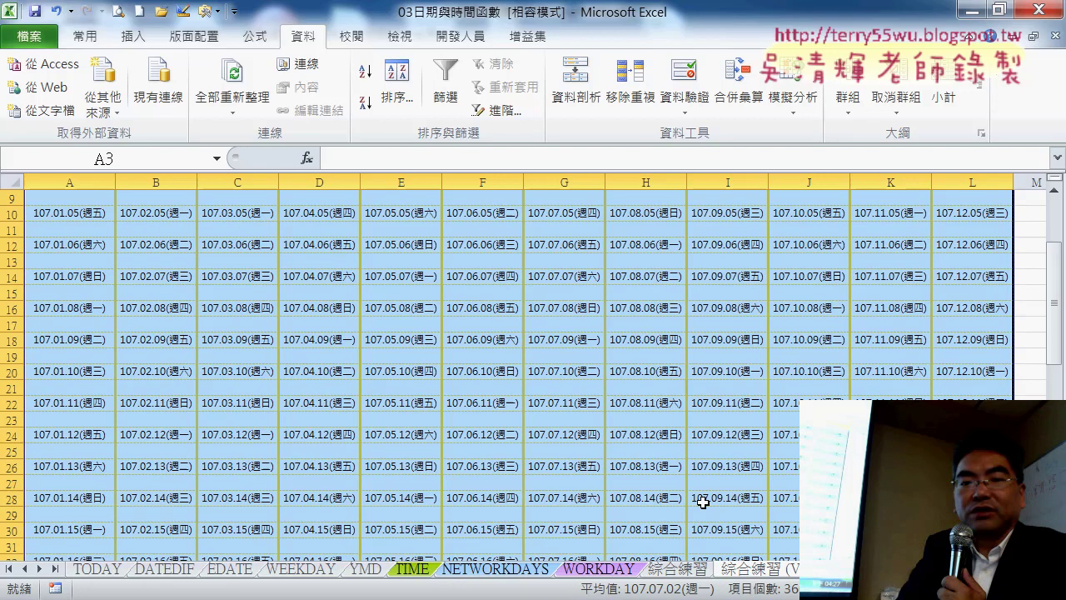
{"action": "scroll", "coordinate": [702, 503], "scroll_direction": "up", "scroll_amount": 3}
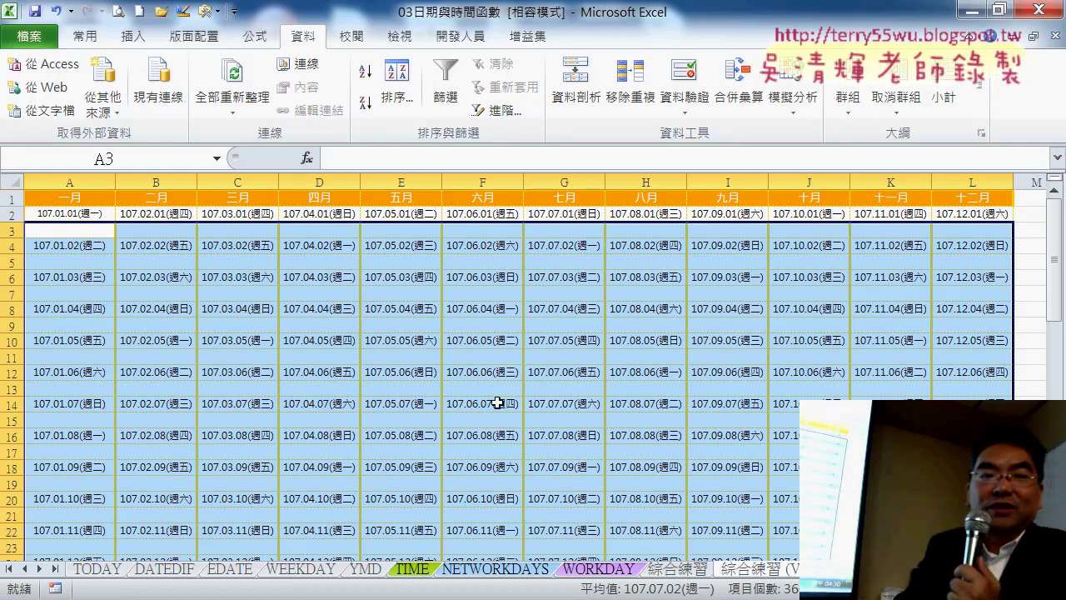
Select blank spacer row 3 and bring up its row options, then cancel without deleting anything.
{"action": "left_click", "coordinate": [14, 231]}
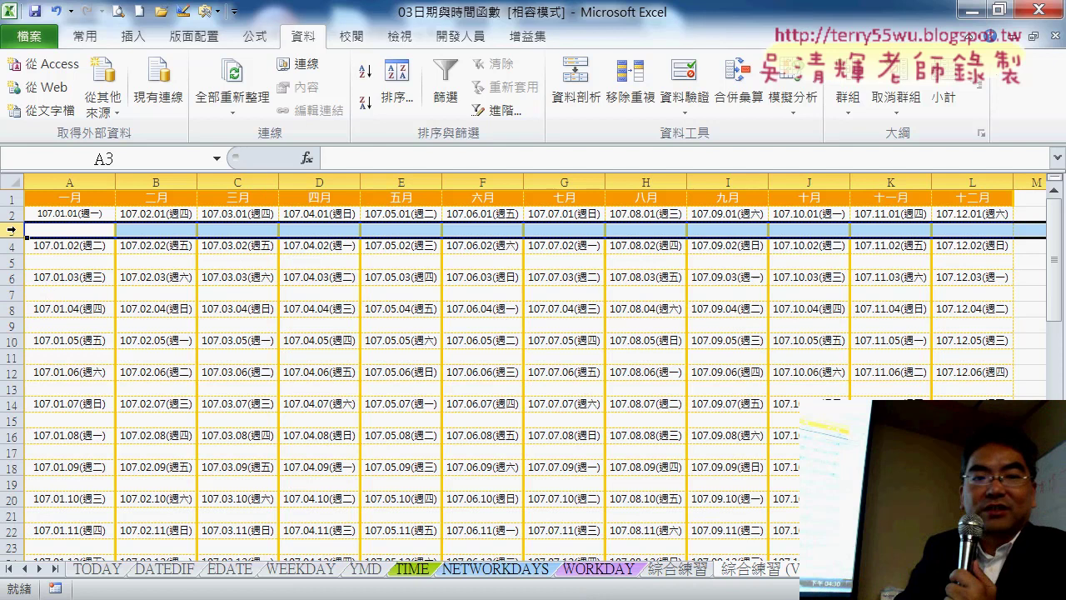
{"action": "right_click", "coordinate": [71, 227]}
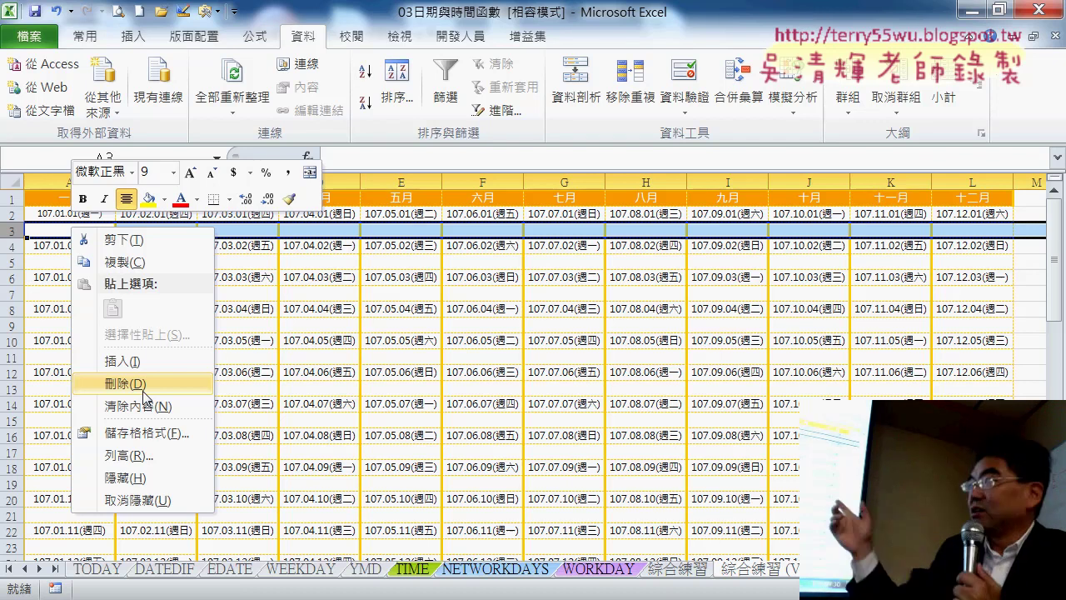
{"action": "key", "text": "Escape"}
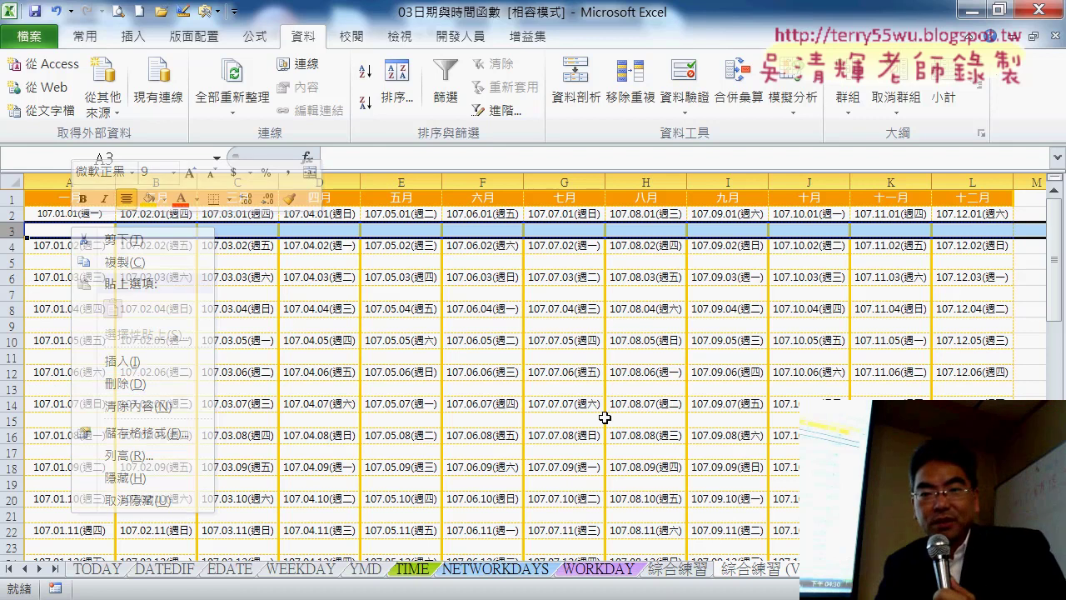